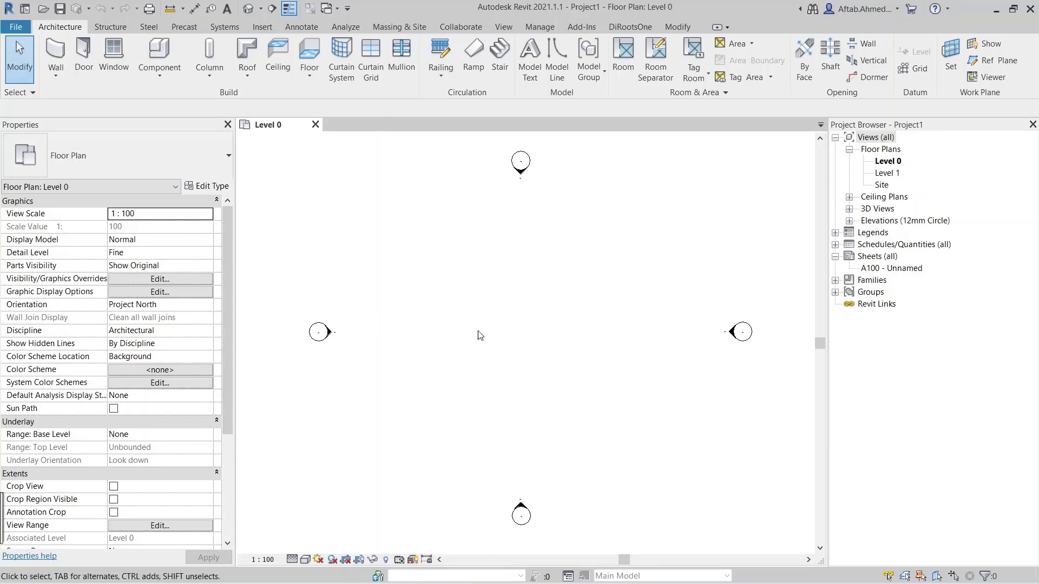
Draw a horizontal wall about 3400 mm long in the Level 0 plan, using the Height option, unconnected at 8000.
{"action": "left_click", "coordinate": [59, 58]}
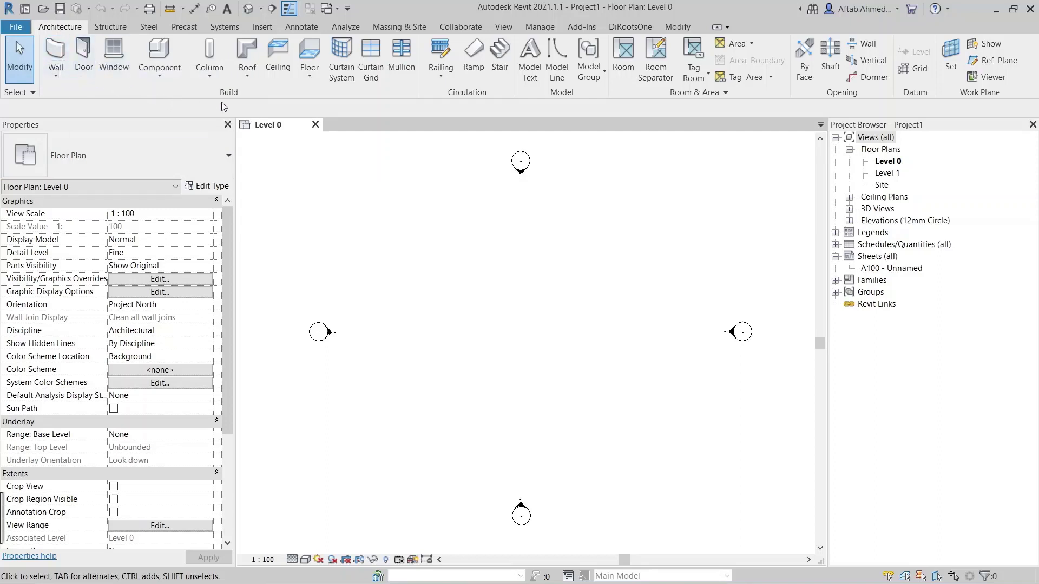
{"action": "left_click", "coordinate": [56, 50]}
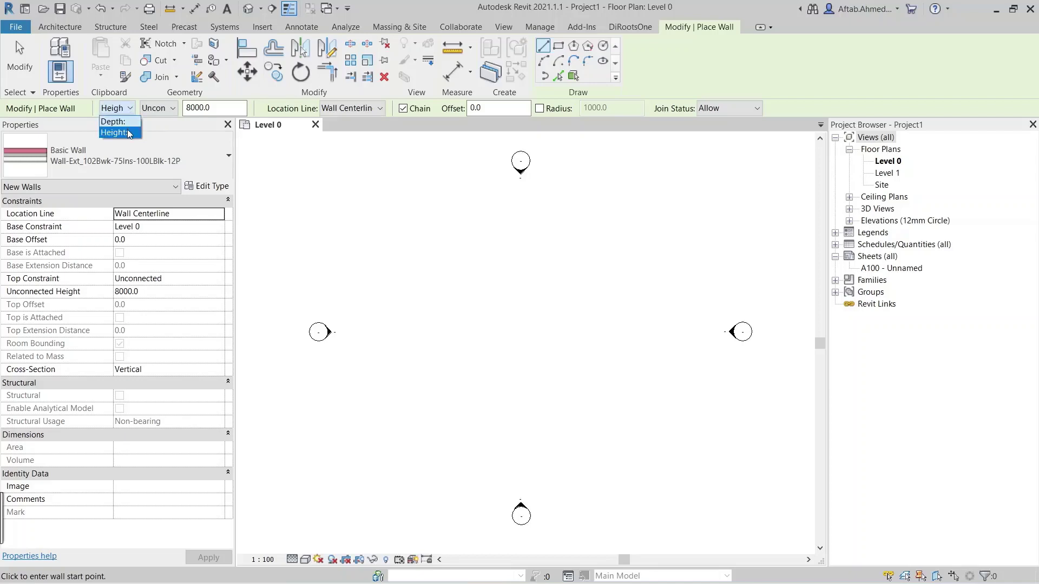
{"action": "left_click", "coordinate": [129, 134]}
{"action": "left_click", "coordinate": [387, 328]}
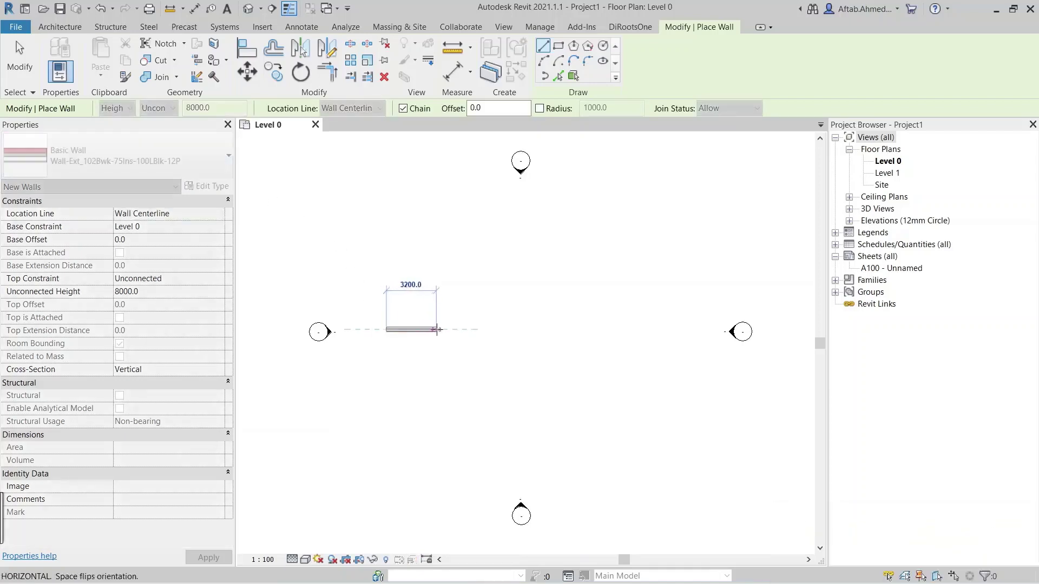
{"action": "key", "text": "Escape"}
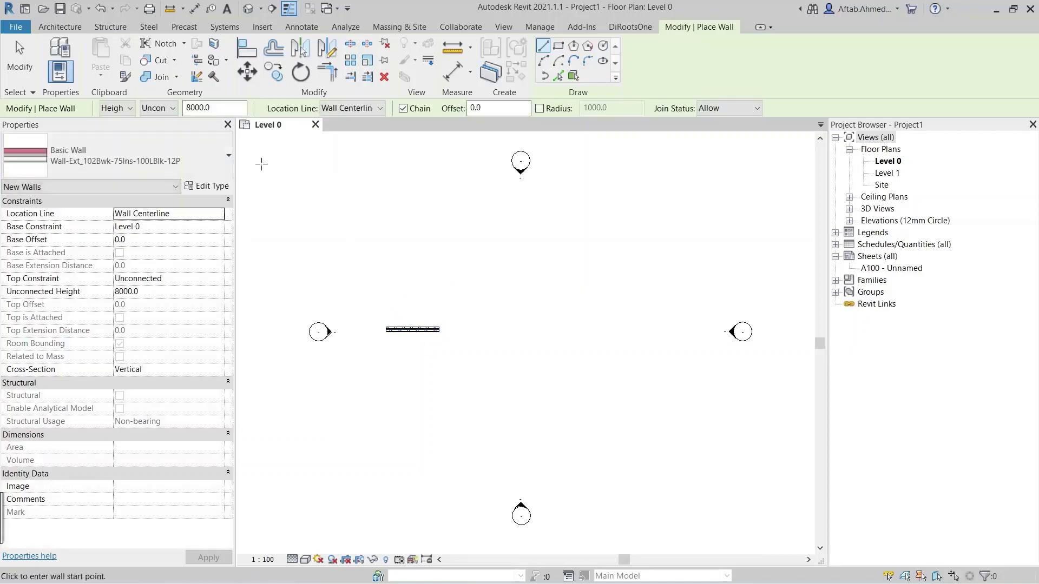
Draw a second wall about 4400 mm long in line with the first, using the Depth option at 8000.
{"action": "left_click", "coordinate": [130, 108]}
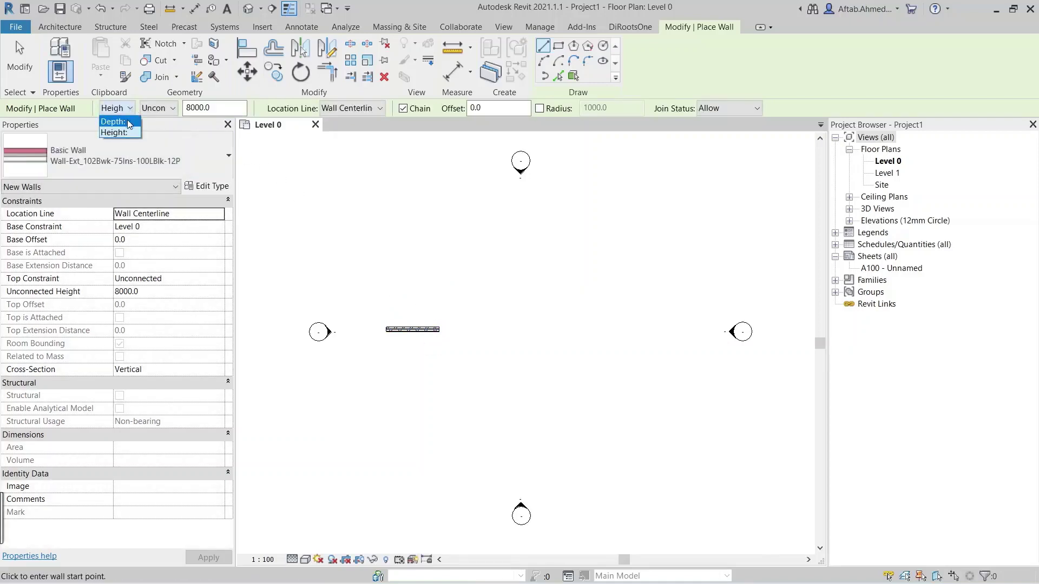
{"action": "left_click", "coordinate": [130, 122]}
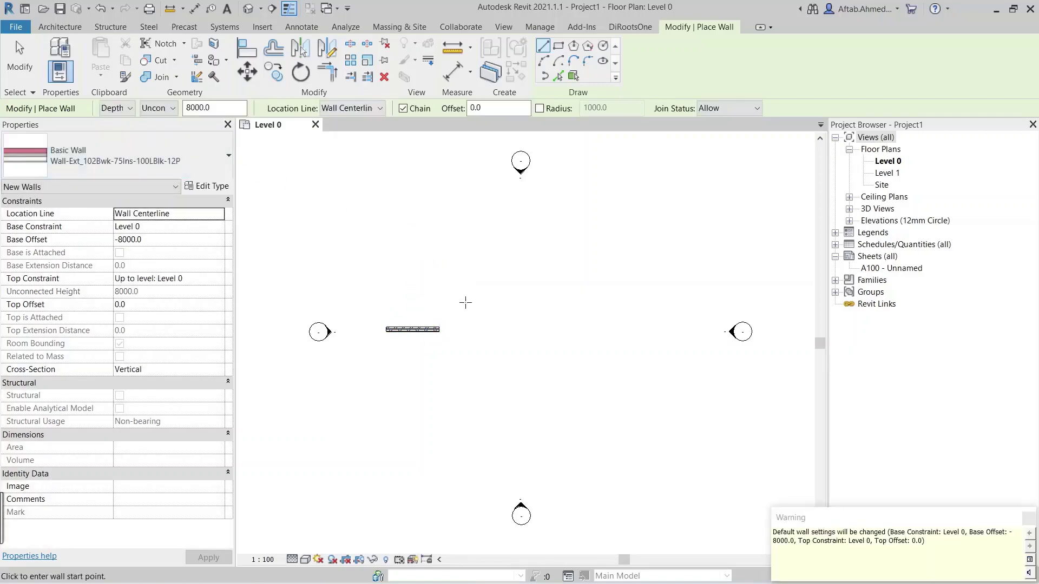
{"action": "left_click", "coordinate": [461, 329]}
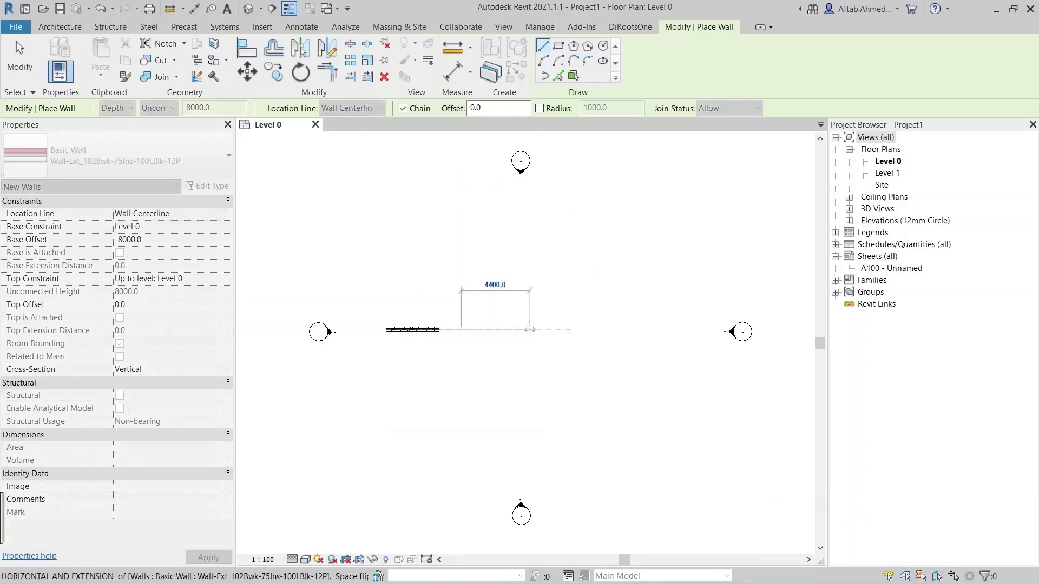
{"action": "key", "text": "Escape"}
{"action": "key", "text": "Escape"}
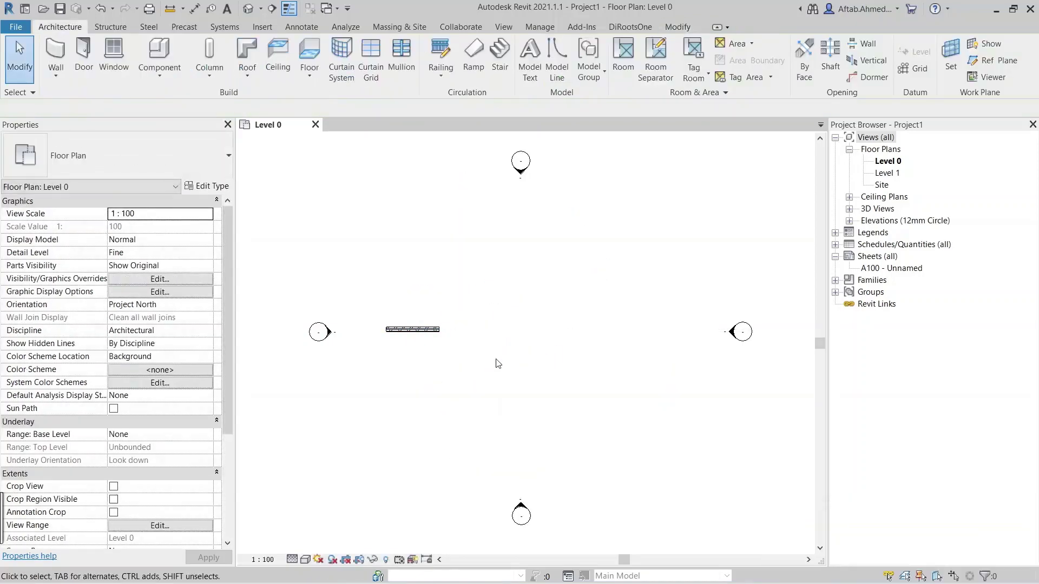
{"action": "left_click", "coordinate": [498, 363]}
View both walls in 3D from the back and examine their base and top constraints relative to Level 0.
{"action": "left_click", "coordinate": [249, 8]}
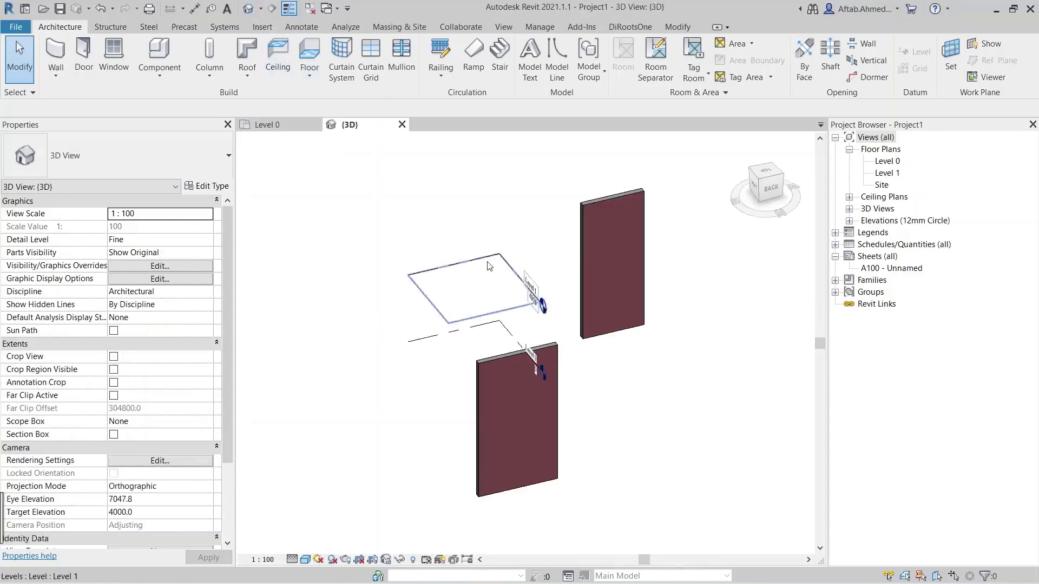
{"action": "left_click", "coordinate": [770, 190]}
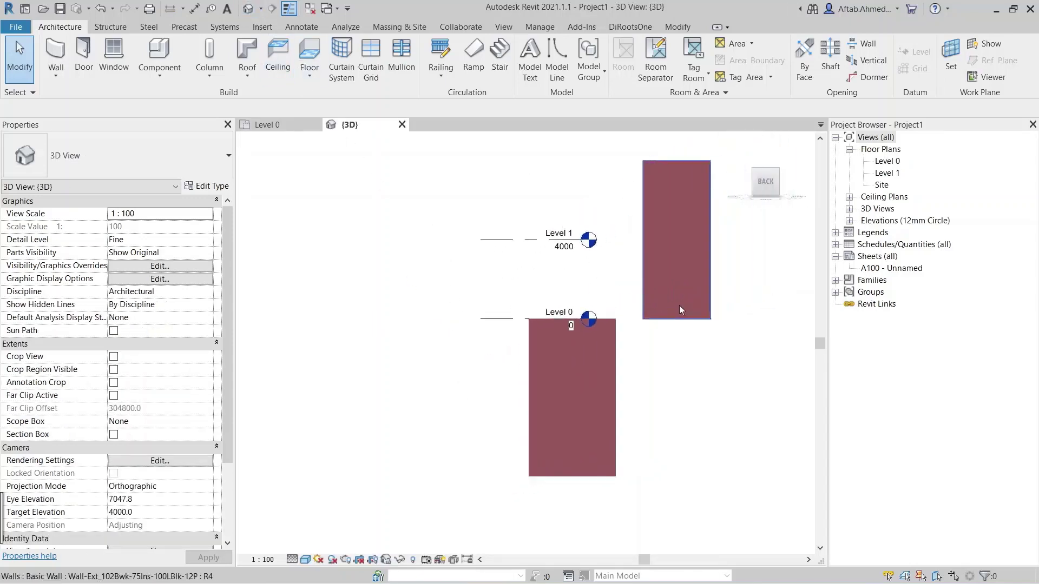
{"action": "middle_click_drag", "start_coordinate": [584, 398], "coordinate": [565, 386]}
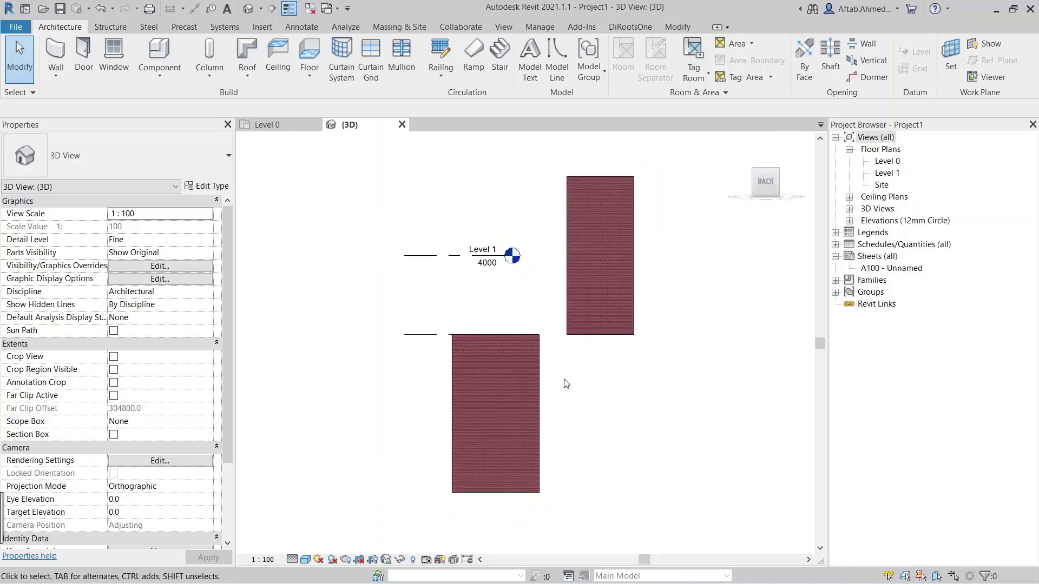
{"action": "scroll", "coordinate": [566, 384], "scroll_direction": "up", "scroll_amount": 1}
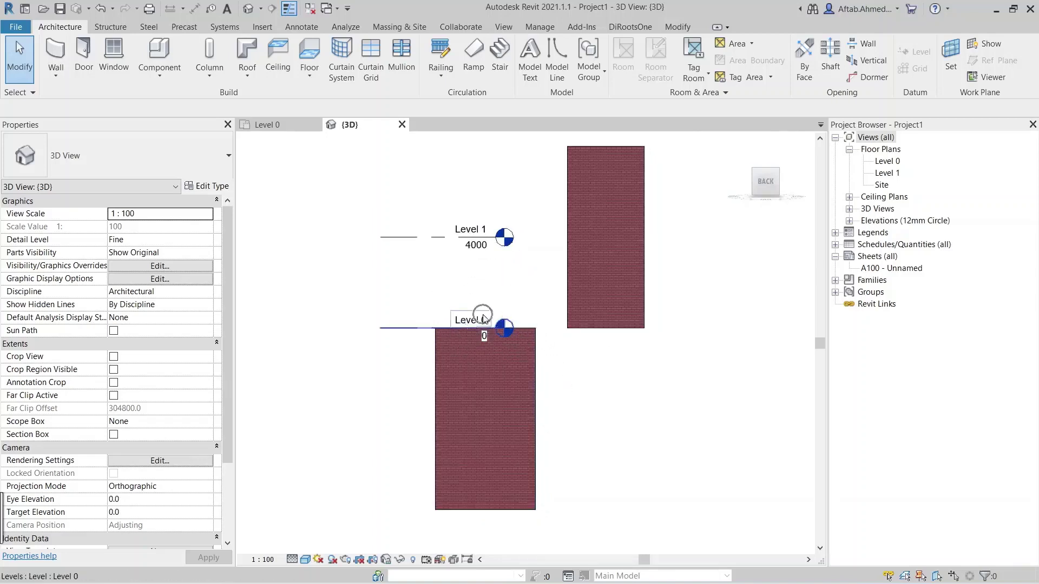
{"action": "left_click", "coordinate": [525, 325]}
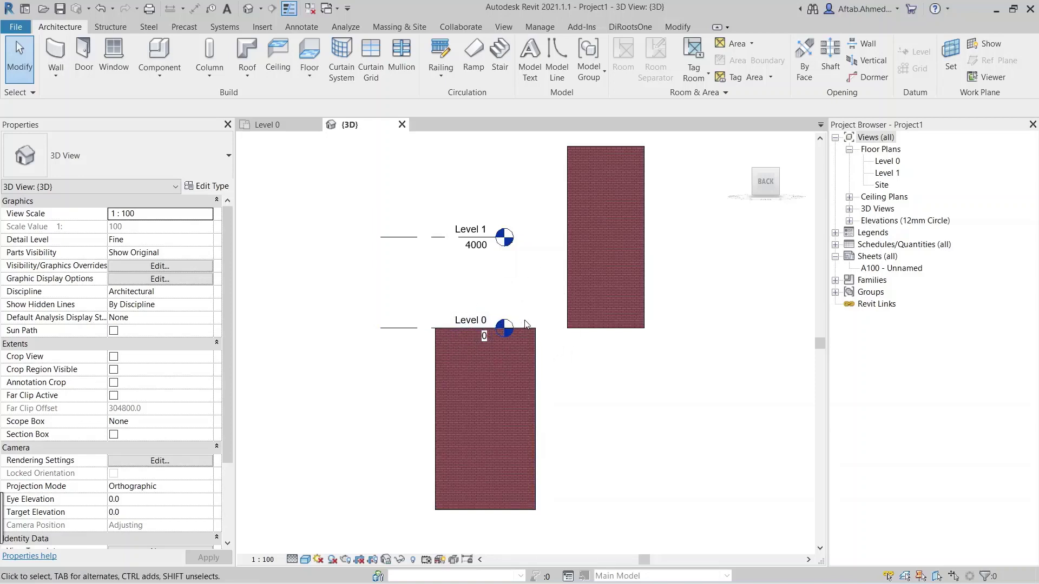
{"action": "left_click", "coordinate": [546, 333]}
{"action": "left_click", "coordinate": [546, 332]}
{"action": "left_click", "coordinate": [586, 303]}
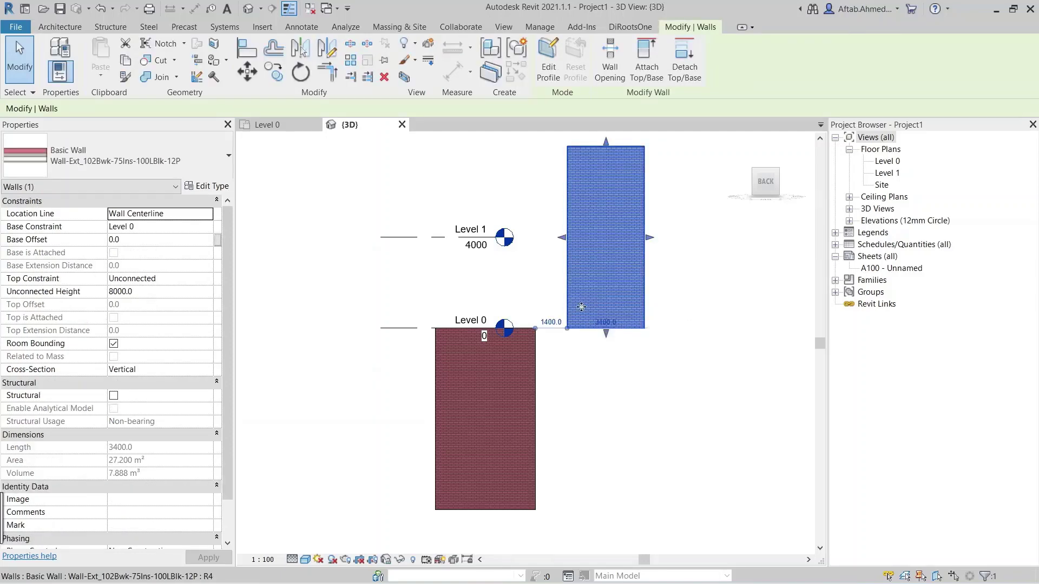
{"action": "left_click", "coordinate": [520, 360]}
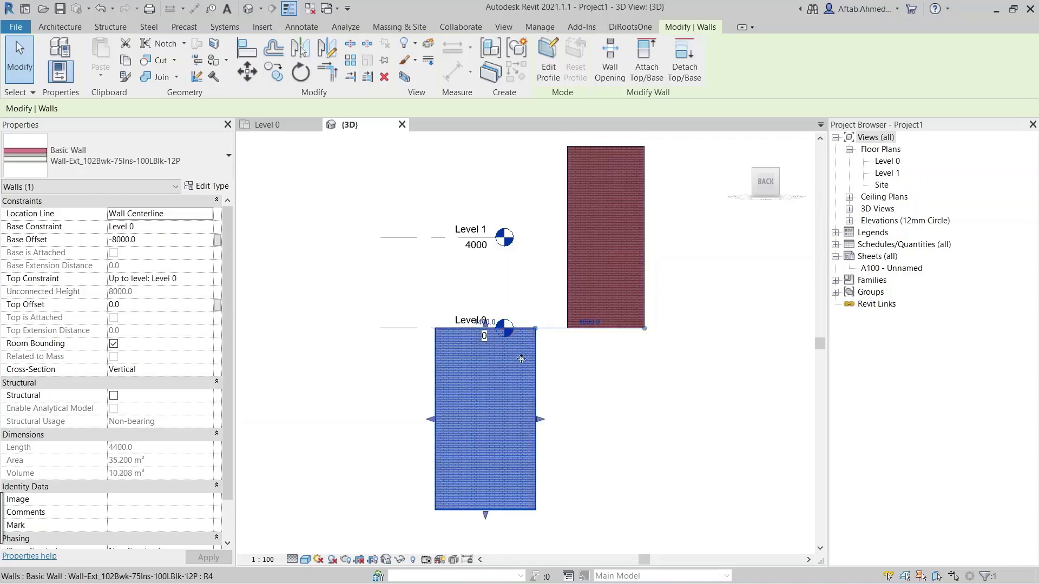
{"action": "left_click", "coordinate": [557, 347]}
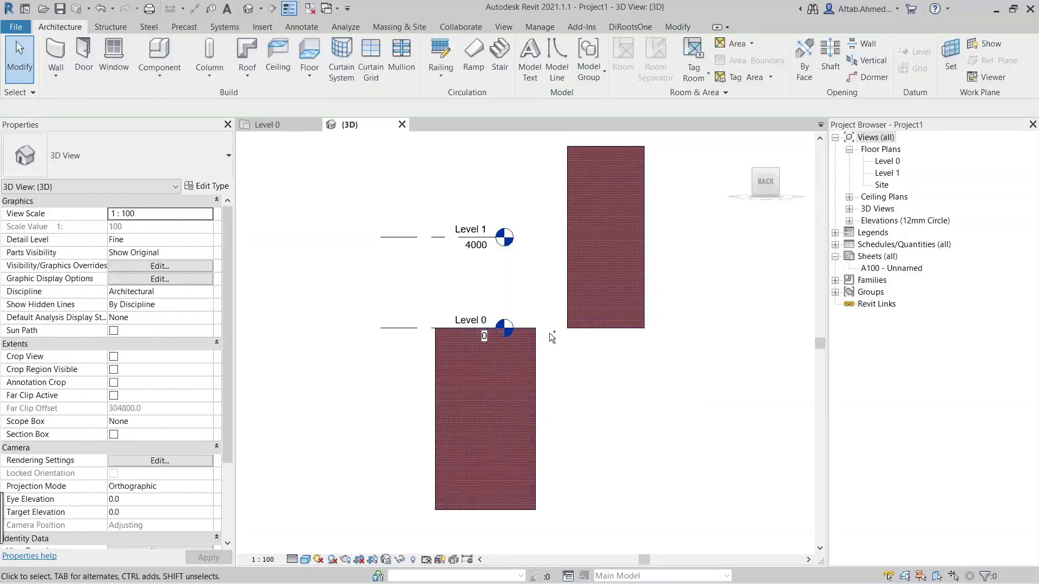
Set the base offset of the wall above Level 0 to 500 and its unconnected height to 6000.
{"action": "left_click", "coordinate": [583, 309]}
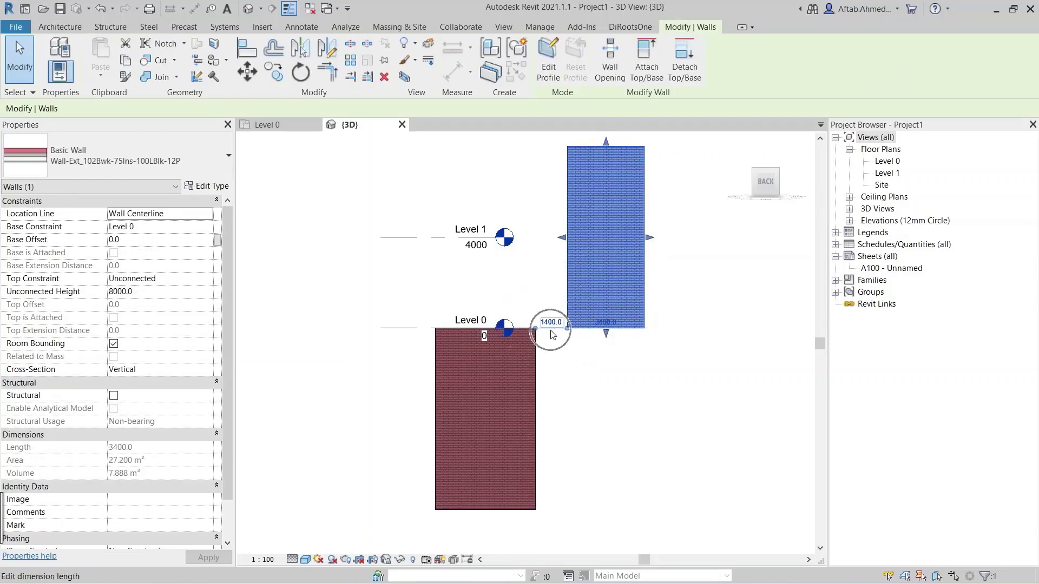
{"action": "left_click", "coordinate": [171, 244]}
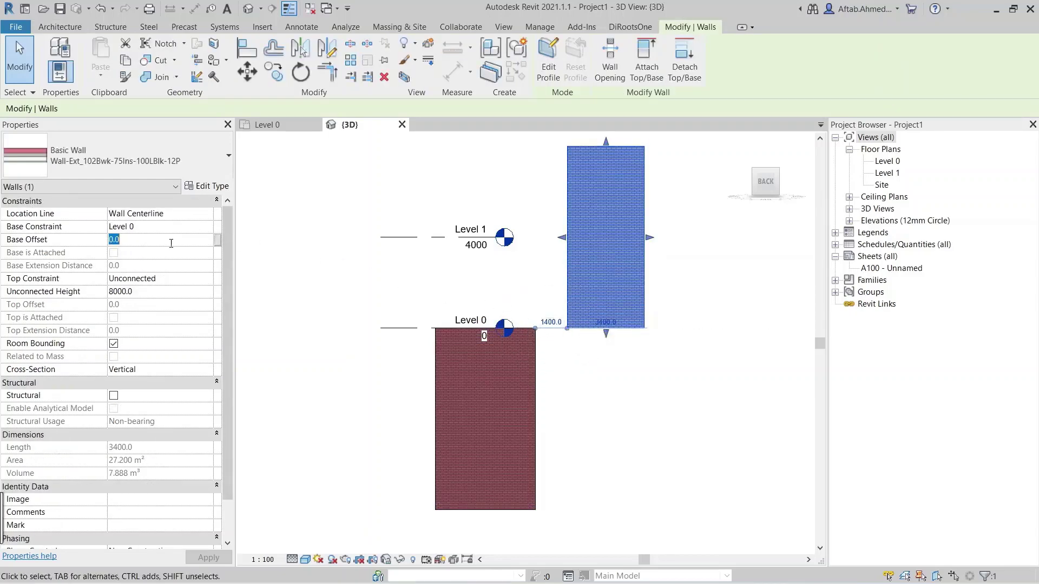
{"action": "type", "text": "500"}
{"action": "key", "text": "Return"}
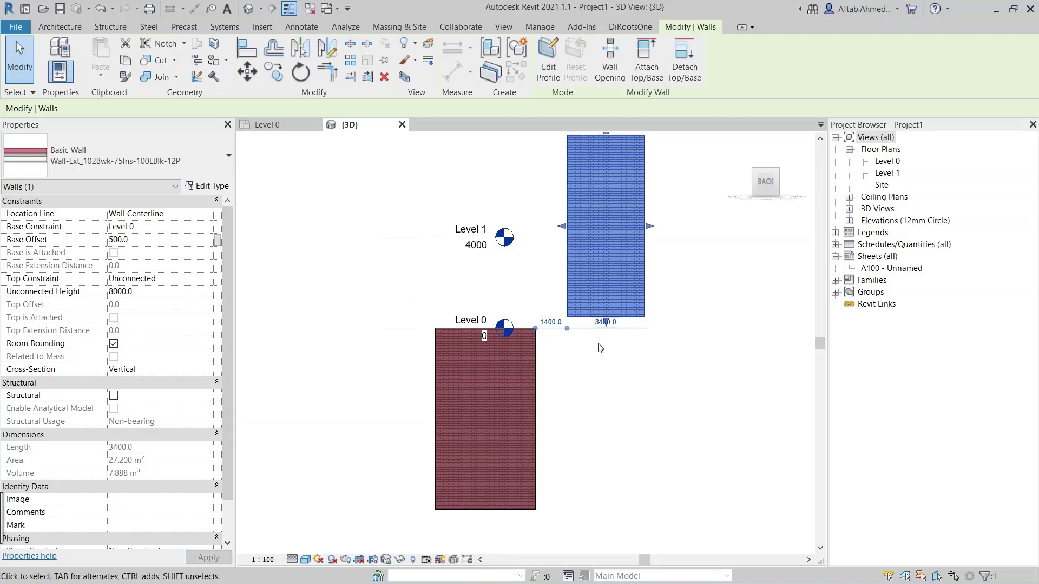
{"action": "middle_click_drag", "start_coordinate": [594, 353], "coordinate": [596, 361]}
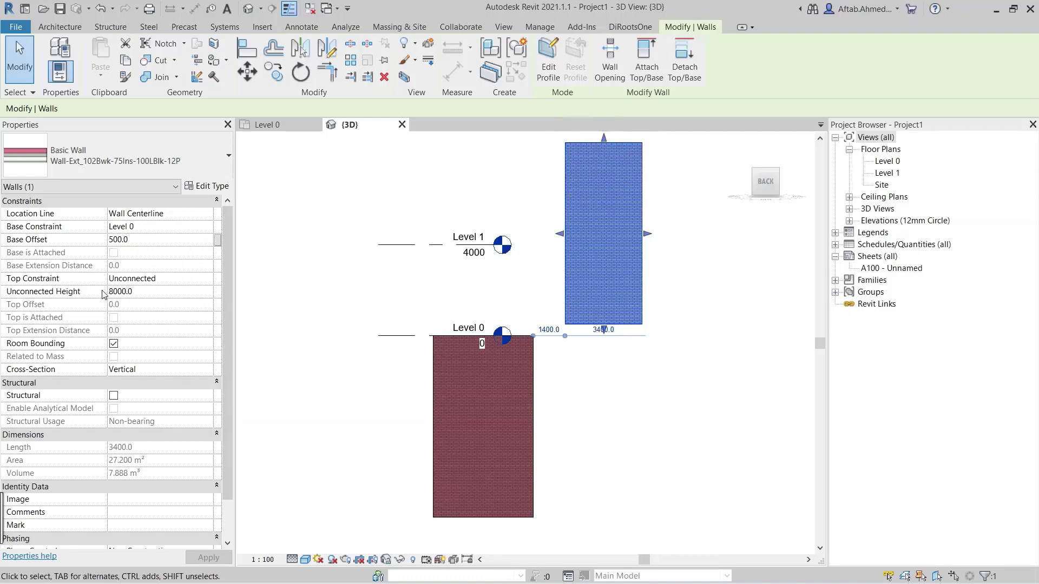
{"action": "left_click", "coordinate": [141, 291]}
{"action": "type", "text": "6000.0"}
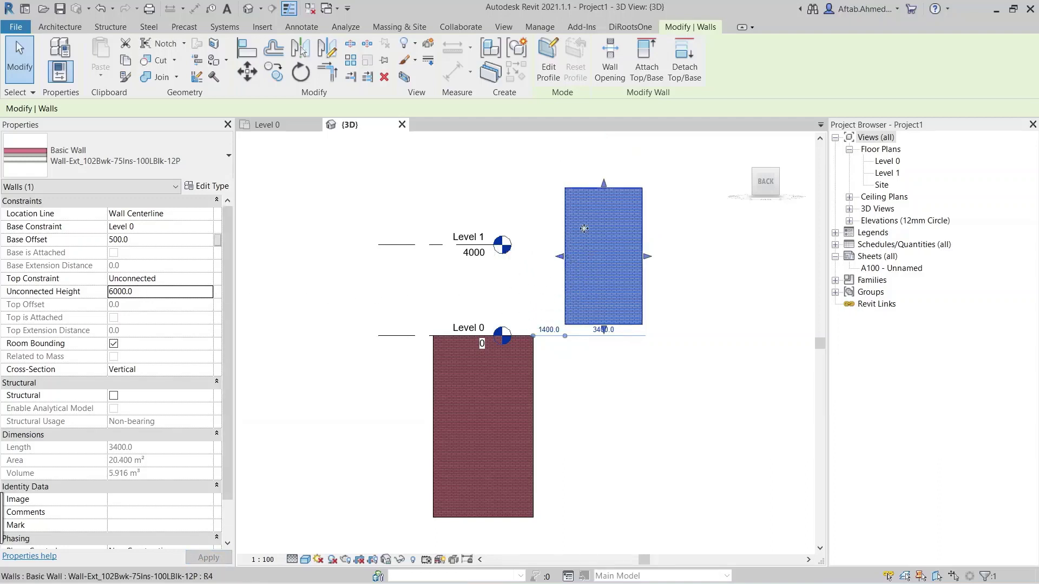
Stretch the wall above Level 0 with its shape handles to about 5600 mm long and about 5733 mm high.
{"action": "left_click_drag", "start_coordinate": [605, 187], "coordinate": [605, 173]}
{"action": "left_click_drag", "start_coordinate": [559, 249], "coordinate": [544, 251]}
{"action": "left_click_drag", "start_coordinate": [648, 250], "coordinate": [677, 249]}
{"action": "left_click_drag", "start_coordinate": [608, 174], "coordinate": [608, 194]}
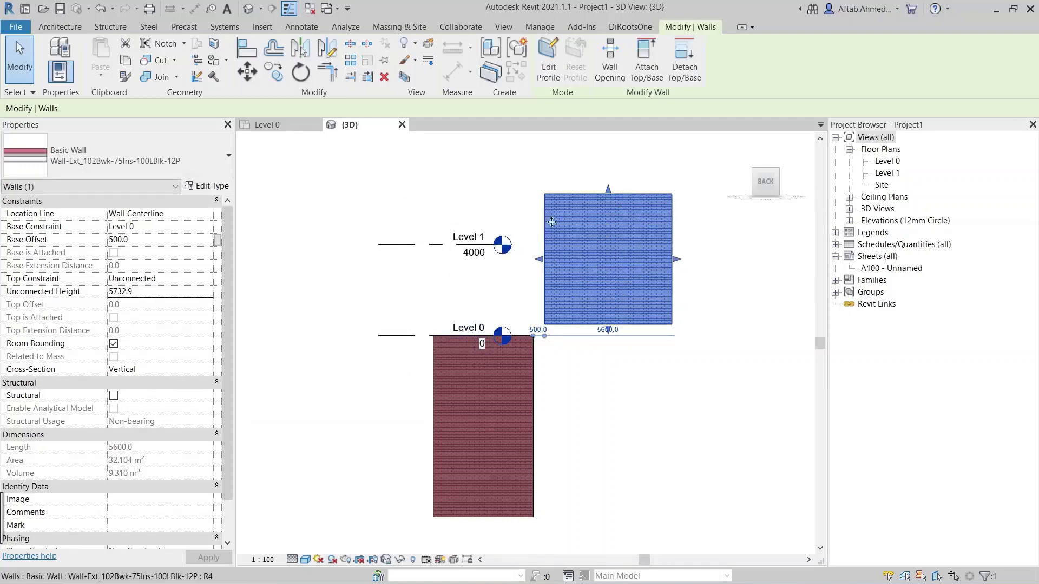
{"action": "left_click", "coordinate": [575, 198]}
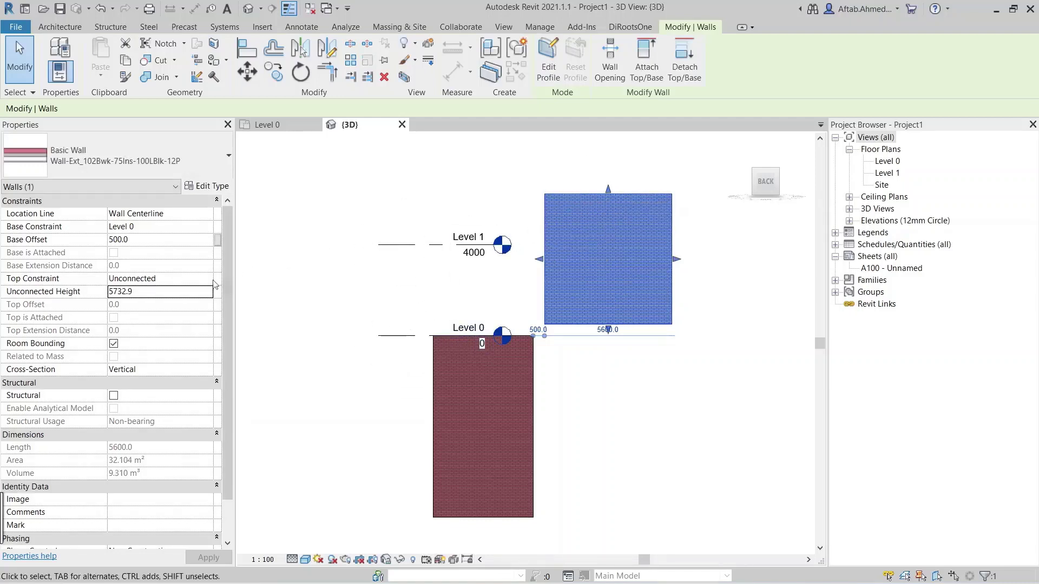
Constrain the top of the wall above Level 0 up to Level 1.
{"action": "left_click", "coordinate": [189, 279]}
{"action": "left_click", "coordinate": [207, 279]}
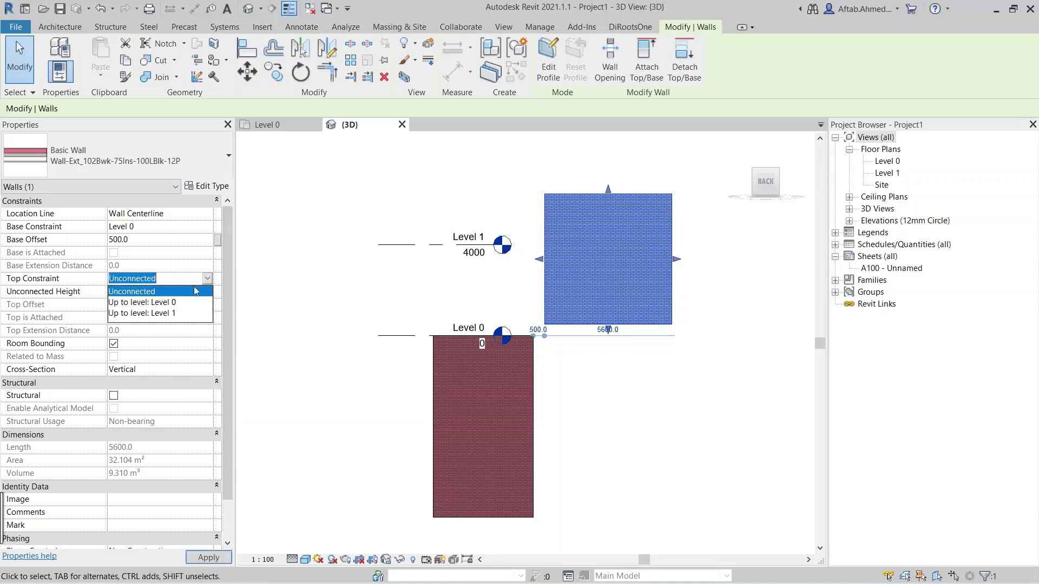
{"action": "left_click", "coordinate": [179, 313]}
{"action": "left_click", "coordinate": [446, 258]}
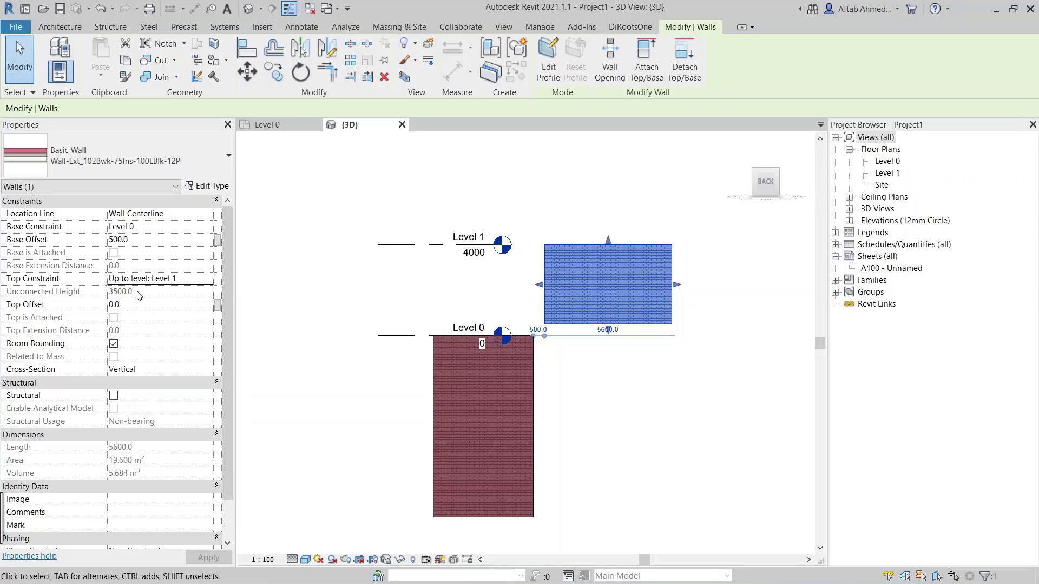
Nudge the Level 1 datum up and down, leaving it at an elevation of 4900.
{"action": "left_click", "coordinate": [401, 246]}
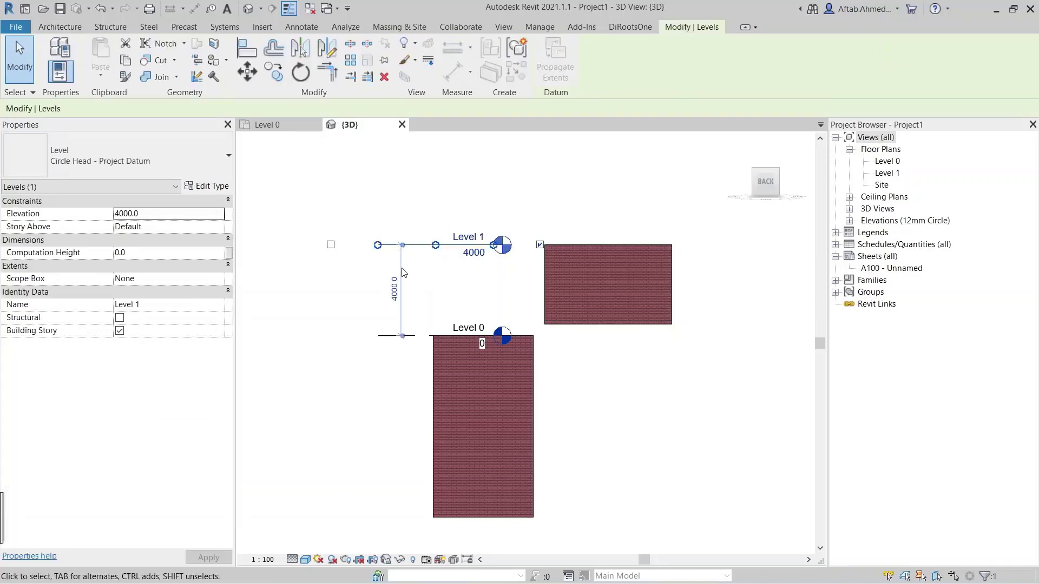
{"action": "key", "text": "Up"}
{"action": "key", "text": "Up"}
{"action": "key", "text": "Up"}
{"action": "key", "text": "Up"}
{"action": "key", "text": "Up"}
{"action": "key", "text": "Up"}
{"action": "key", "text": "Up"}
{"action": "key", "text": "Up"}
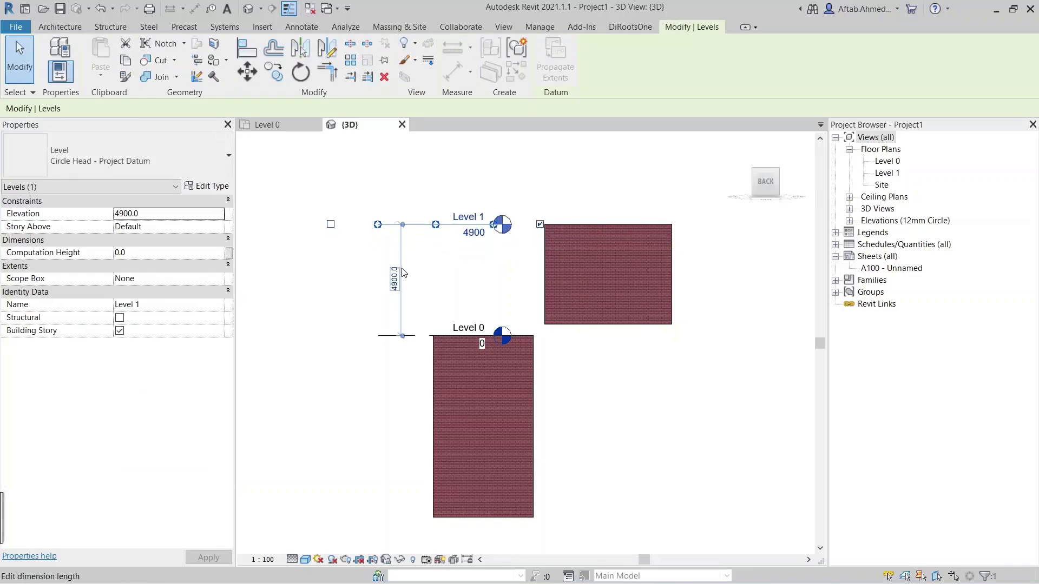
{"action": "key", "text": "Down"}
{"action": "key", "text": "Down"}
{"action": "key", "text": "Down"}
{"action": "key", "text": "Down"}
{"action": "key", "text": "Down"}
{"action": "key", "text": "Down"}
{"action": "key", "text": "Down"}
{"action": "key", "text": "Up"}
{"action": "key", "text": "Up"}
{"action": "key", "text": "Up"}
{"action": "key", "text": "Up"}
{"action": "key", "text": "Up"}
{"action": "key", "text": "Up"}
{"action": "key", "text": "Up"}
{"action": "key", "text": "Up"}
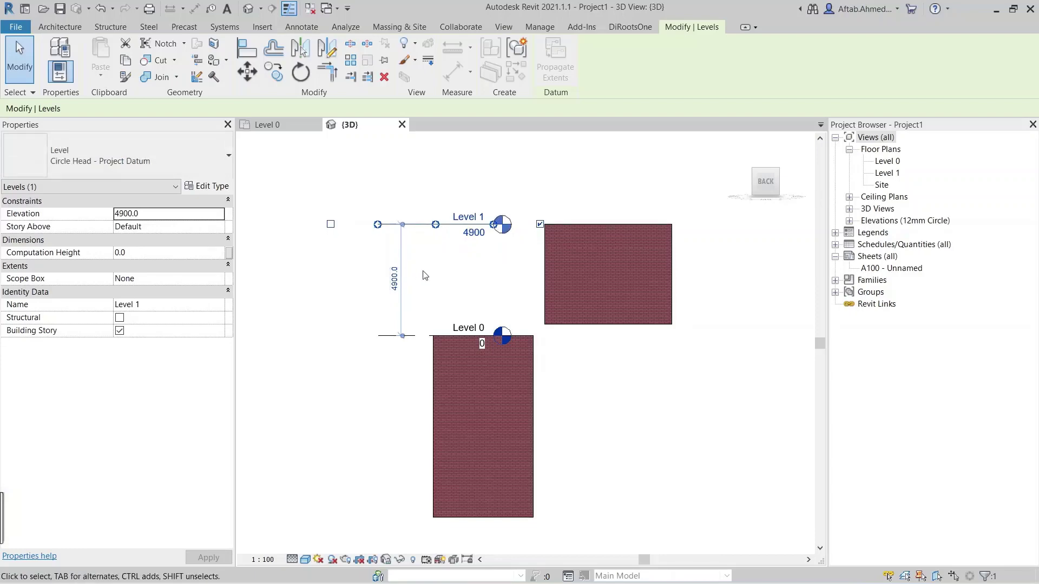
{"action": "left_click", "coordinate": [444, 272]}
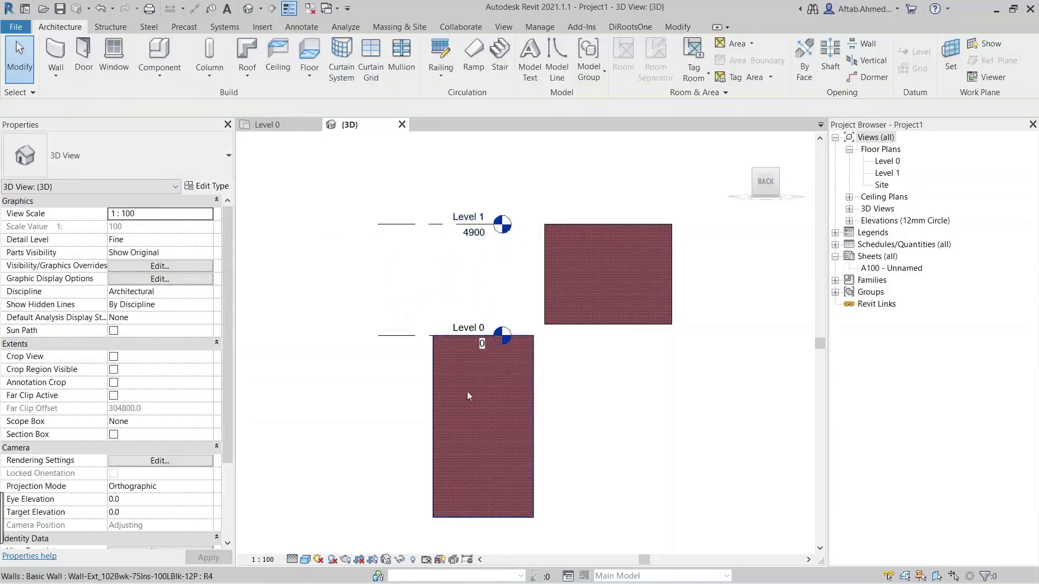
Set the top offset of the wall below Level 0 to -500.
{"action": "left_click", "coordinate": [484, 423]}
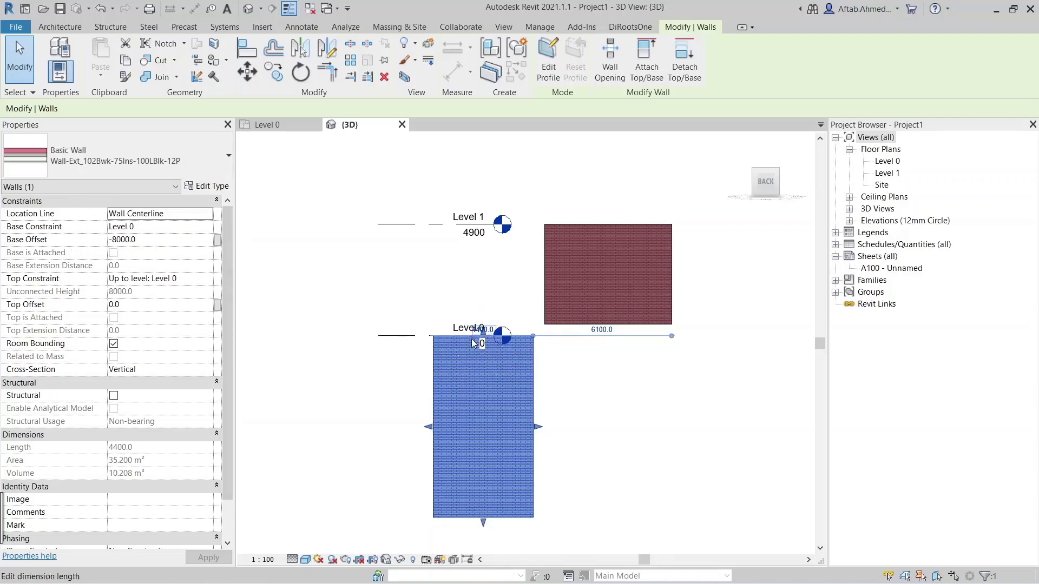
{"action": "left_click", "coordinate": [128, 306]}
{"action": "type", "text": "-500"}
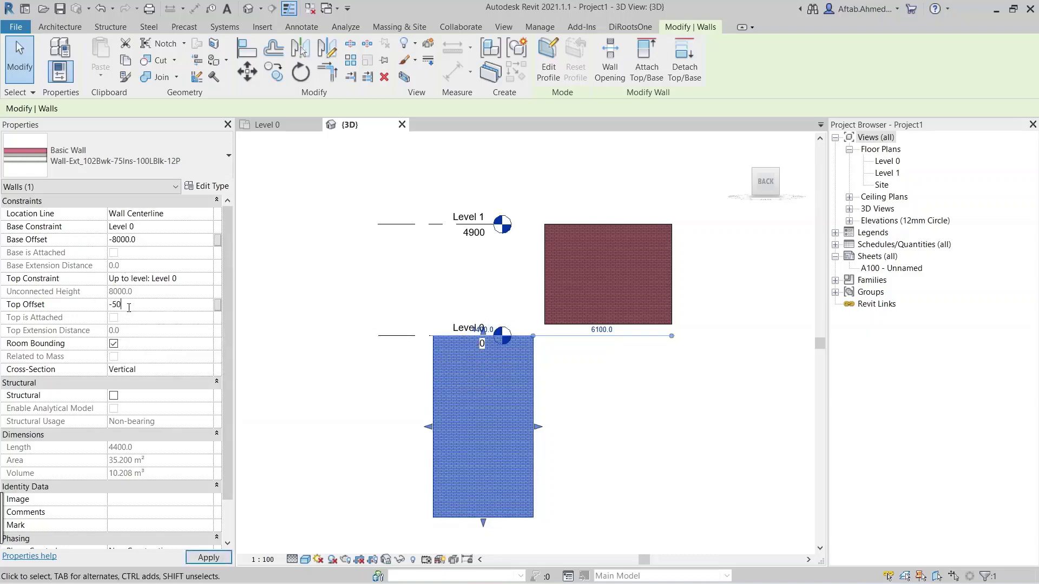
{"action": "key", "text": "Return"}
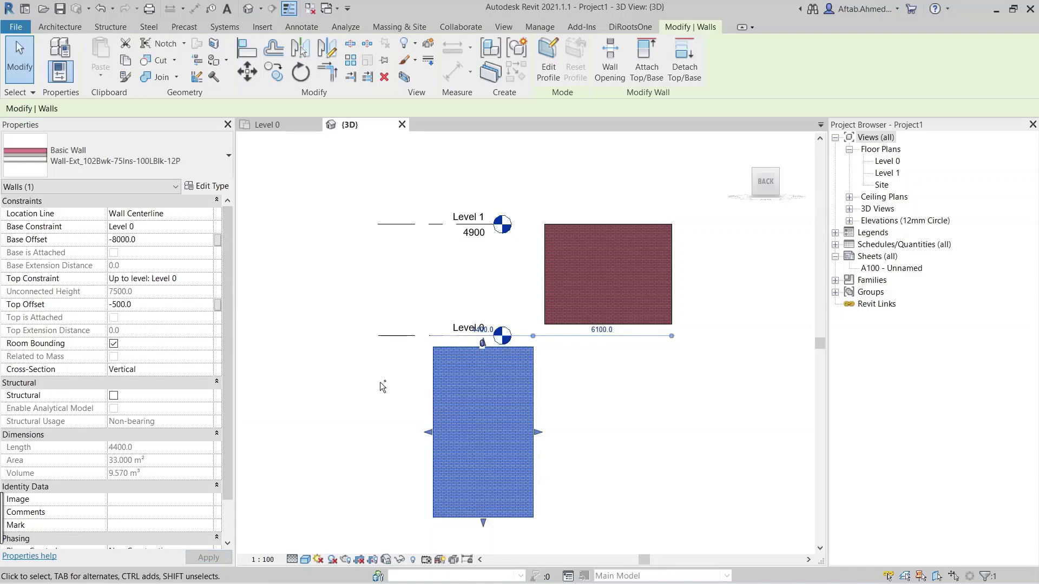
Delete both walls from the model.
{"action": "left_click", "coordinate": [589, 284], "text": "ctrl"}
{"action": "key", "text": "Delete"}
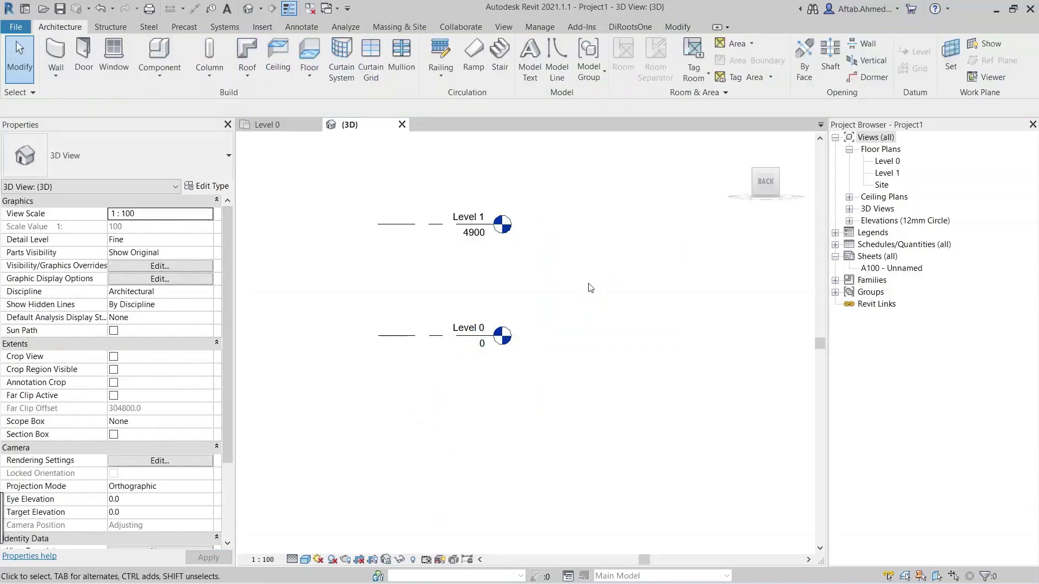
In the Level 0 floor plan, set new walls to be placed by height instead of depth.
{"action": "left_click", "coordinate": [290, 126]}
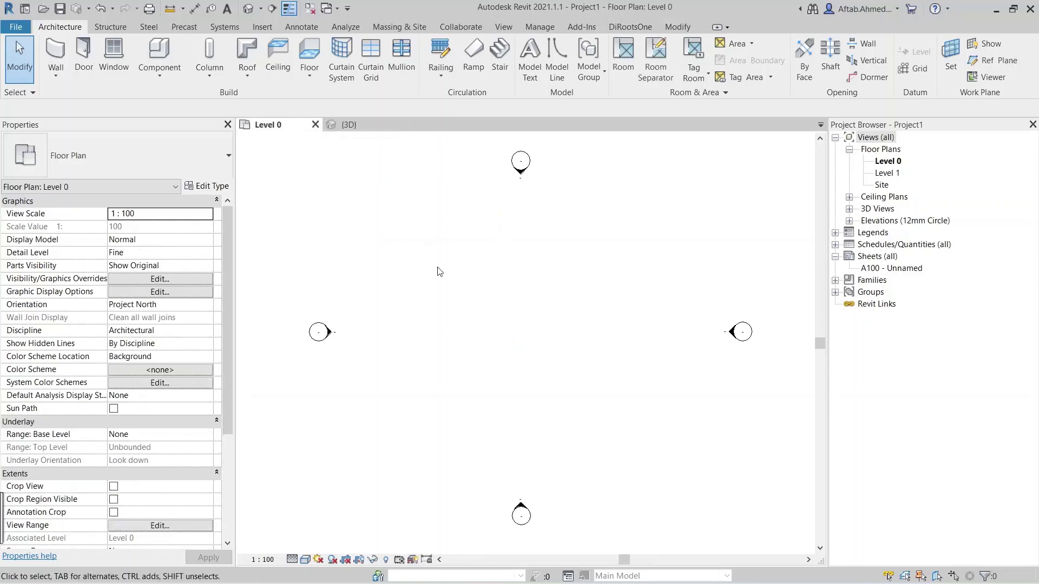
{"action": "left_click", "coordinate": [56, 54]}
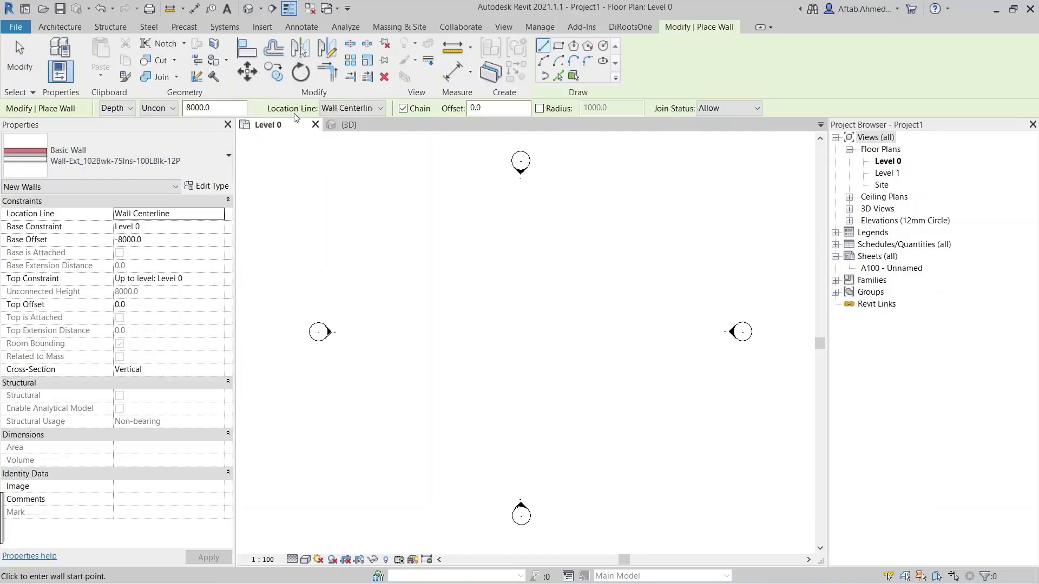
{"action": "left_click", "coordinate": [131, 108]}
{"action": "left_click", "coordinate": [116, 132]}
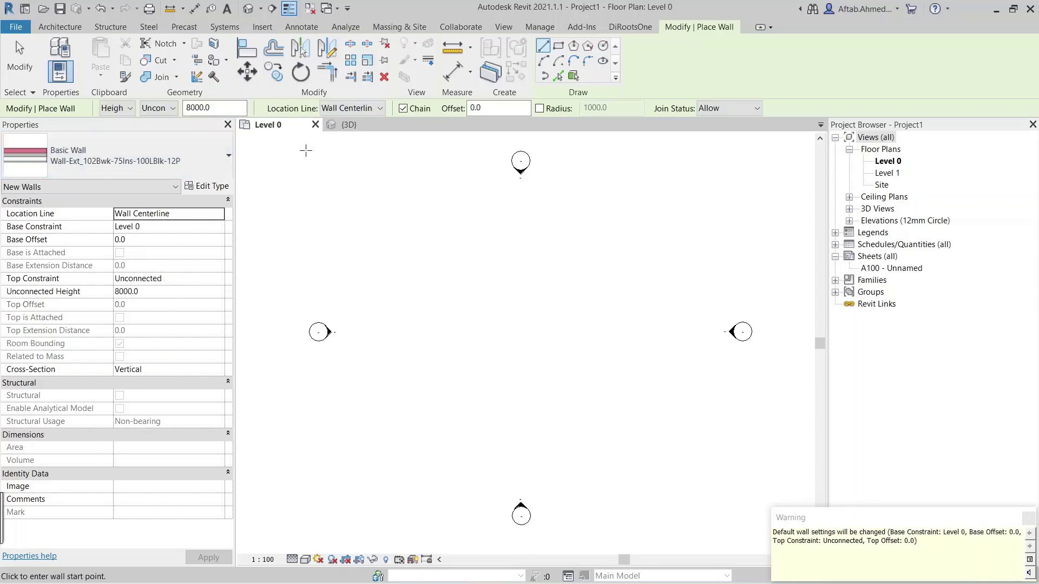
{"action": "left_click", "coordinate": [404, 270]}
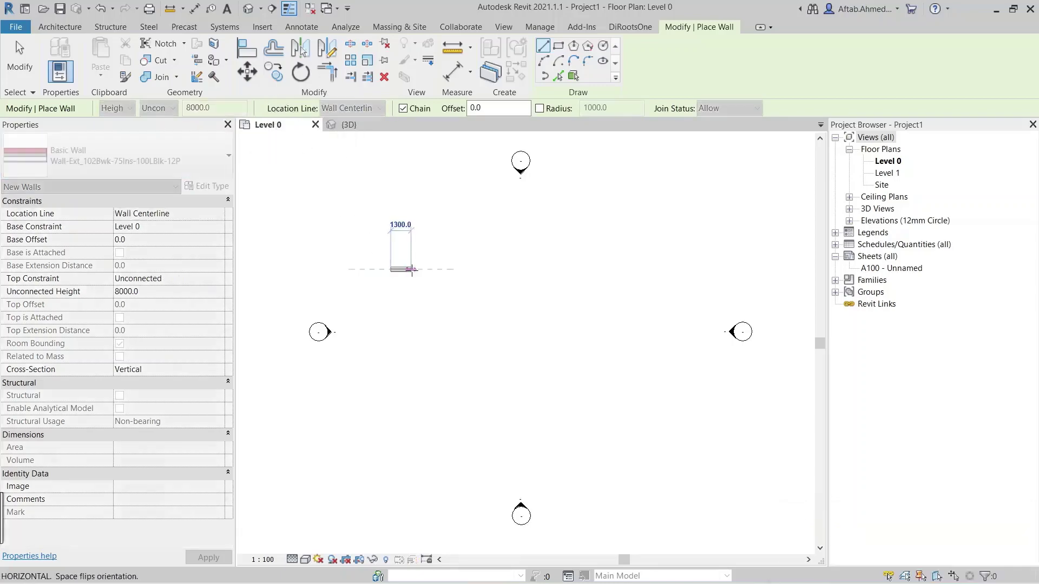
{"action": "key", "text": "Escape"}
{"action": "key", "text": "Escape"}
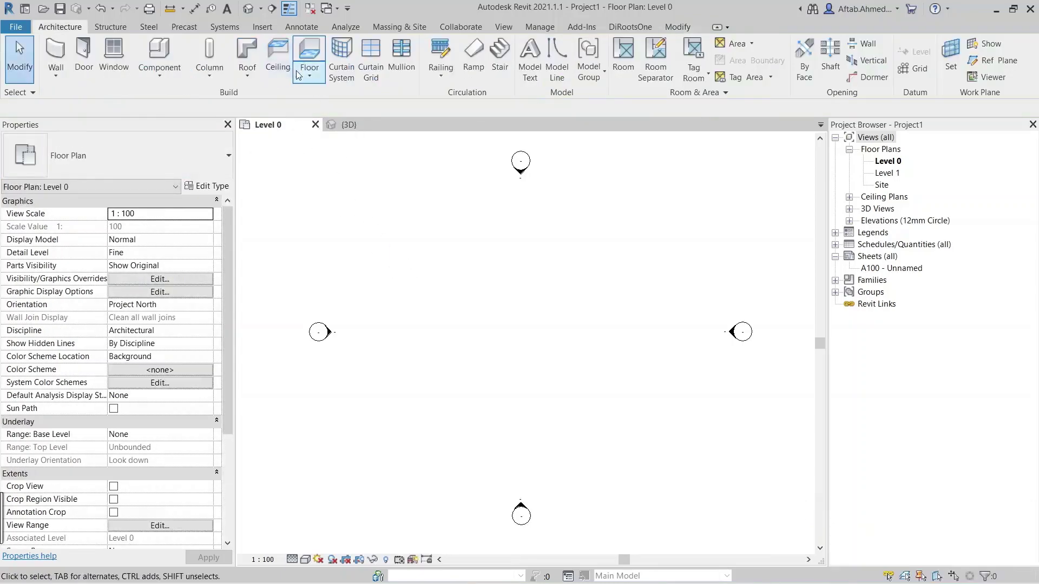
Create a rectangular floor about 17100 by 11800 mm between the elevation markers on Level 0.
{"action": "left_click", "coordinate": [309, 54]}
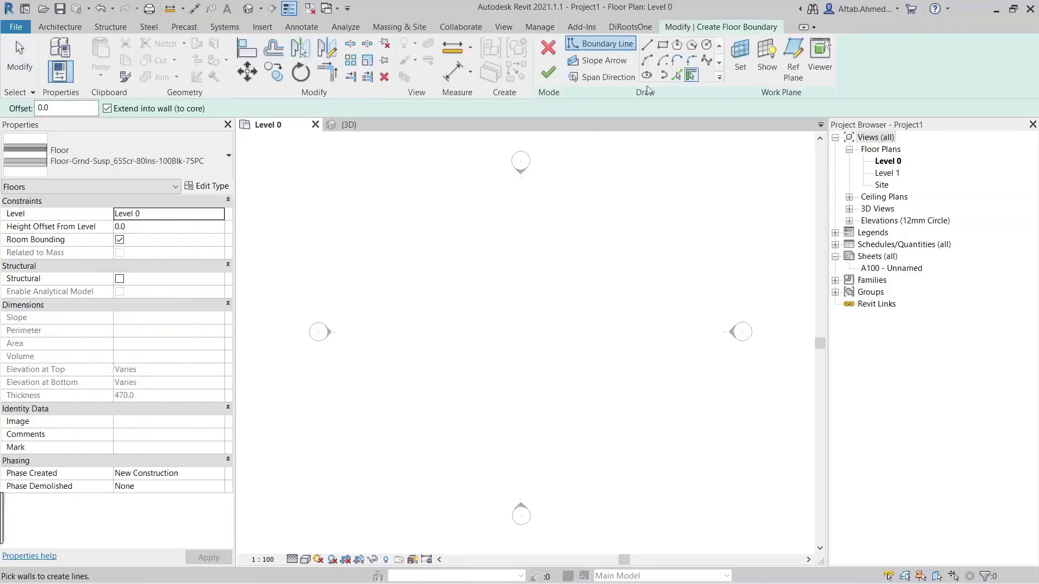
{"action": "left_click", "coordinate": [663, 45]}
{"action": "left_click", "coordinate": [392, 259]}
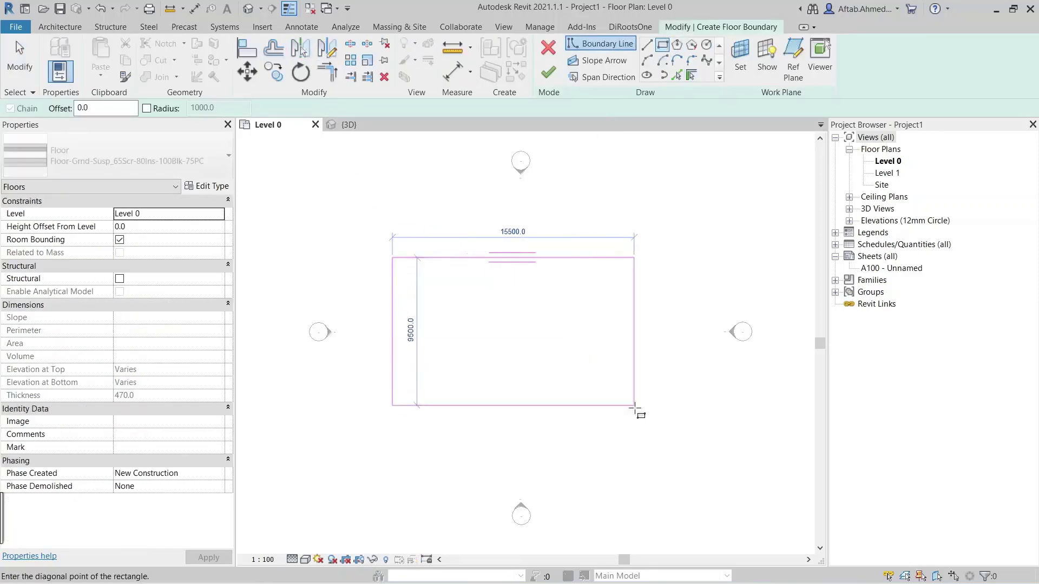
{"action": "left_click", "coordinate": [659, 442]}
{"action": "left_click", "coordinate": [548, 72]}
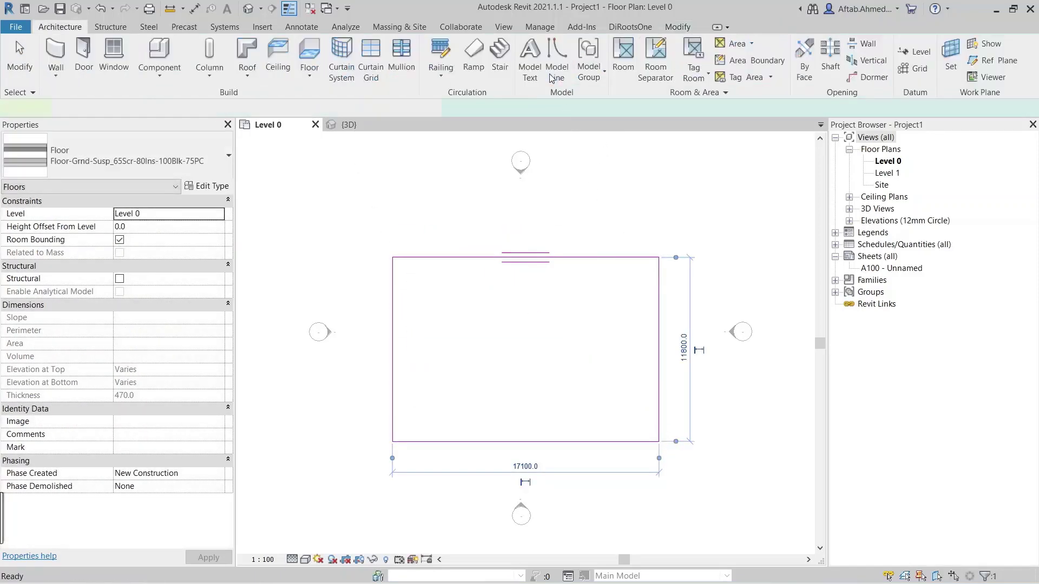
{"action": "left_click", "coordinate": [520, 341]}
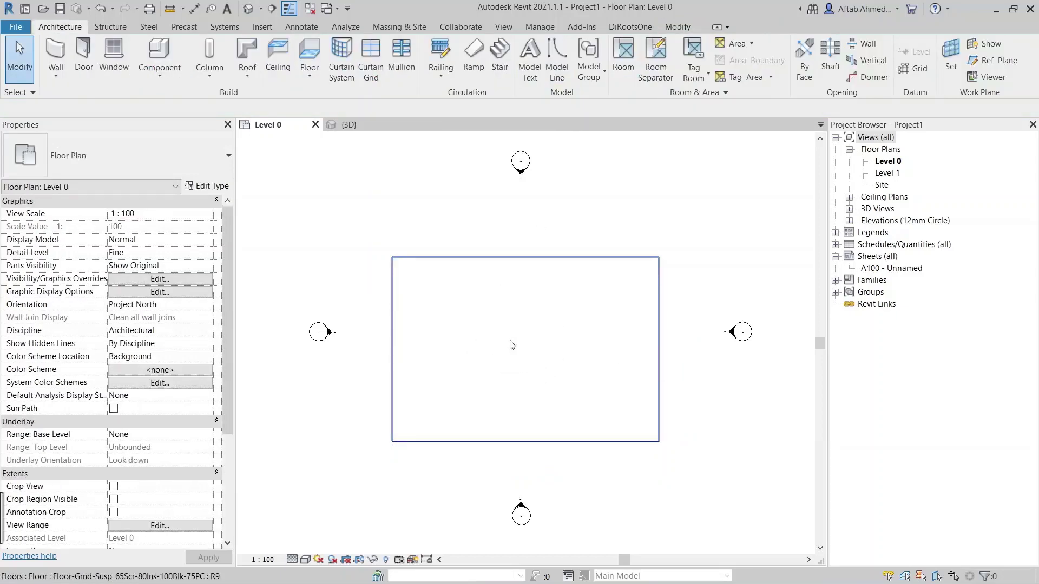
Draw a wall about 2200 mm long from the floor's lower-left corner along its bottom edge, using Wall Centerline as location line.
{"action": "scroll", "coordinate": [426, 452], "scroll_direction": "up", "scroll_amount": 4}
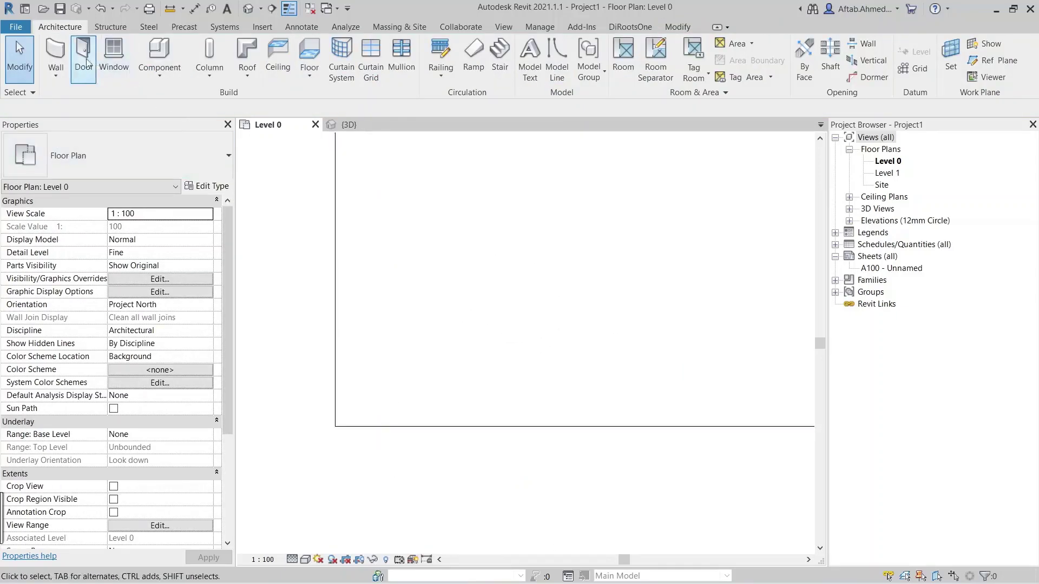
{"action": "left_click", "coordinate": [59, 50]}
{"action": "left_click", "coordinate": [341, 109]}
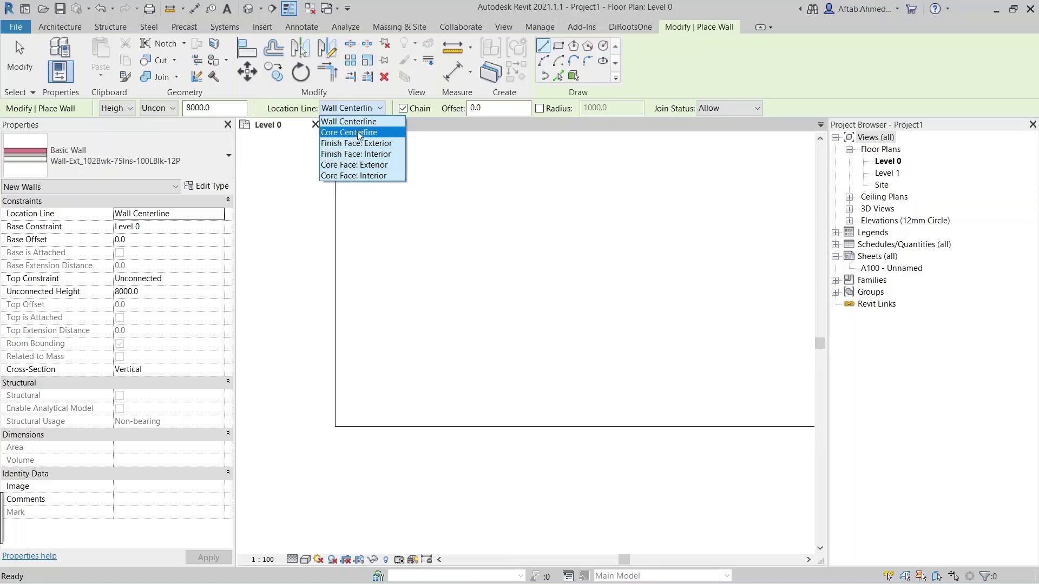
{"action": "left_click", "coordinate": [357, 124]}
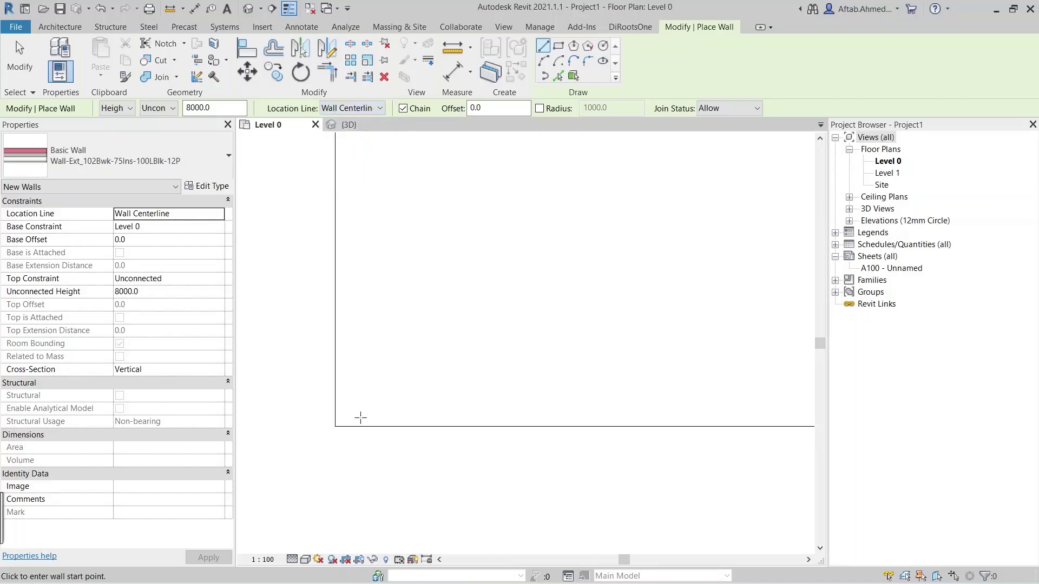
{"action": "key", "text": "Escape"}
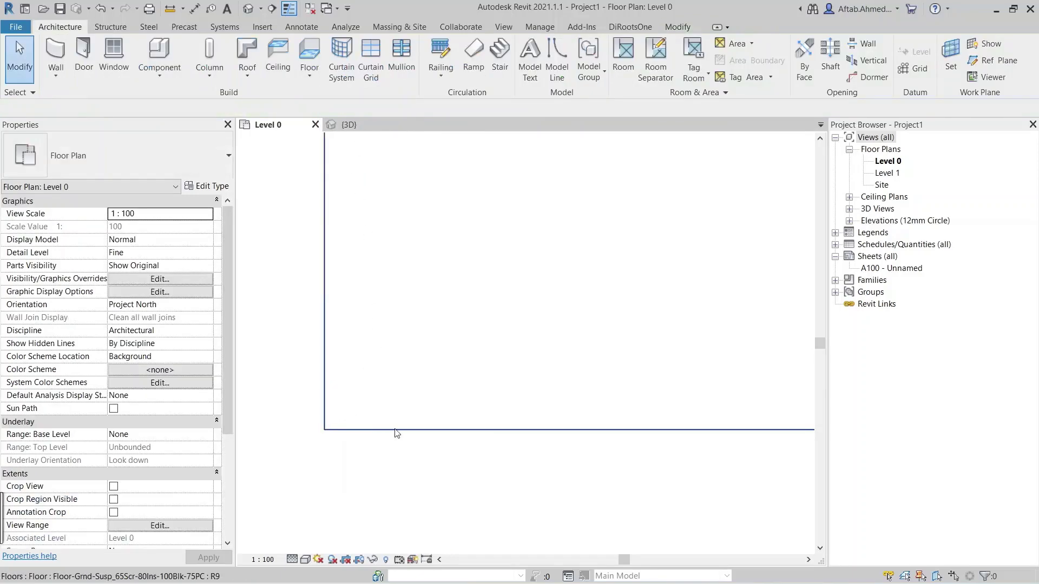
{"action": "key", "text": "w"}
{"action": "key", "text": "a"}
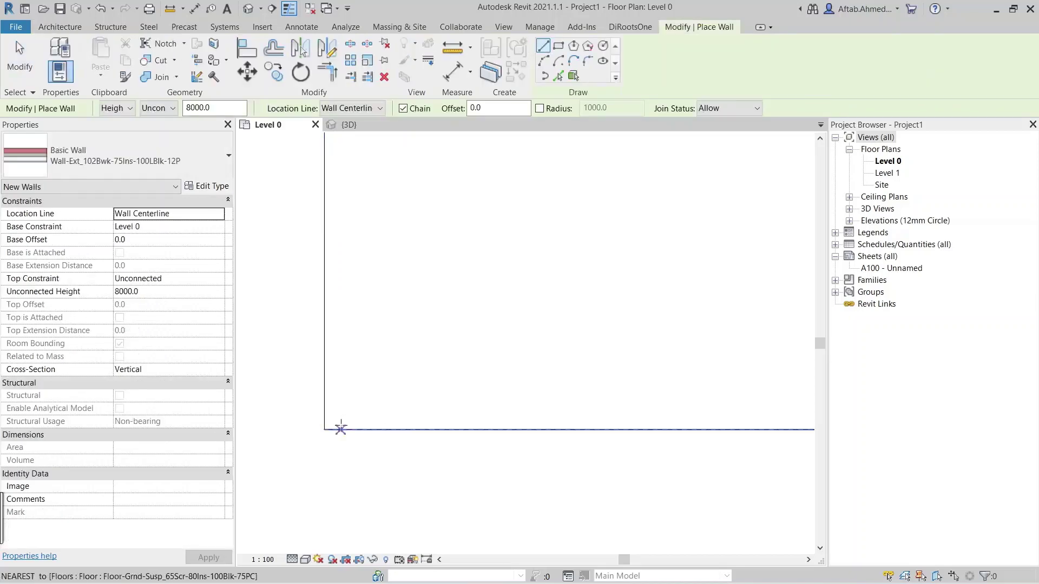
{"action": "left_click", "coordinate": [324, 429]}
{"action": "left_click", "coordinate": [462, 430]}
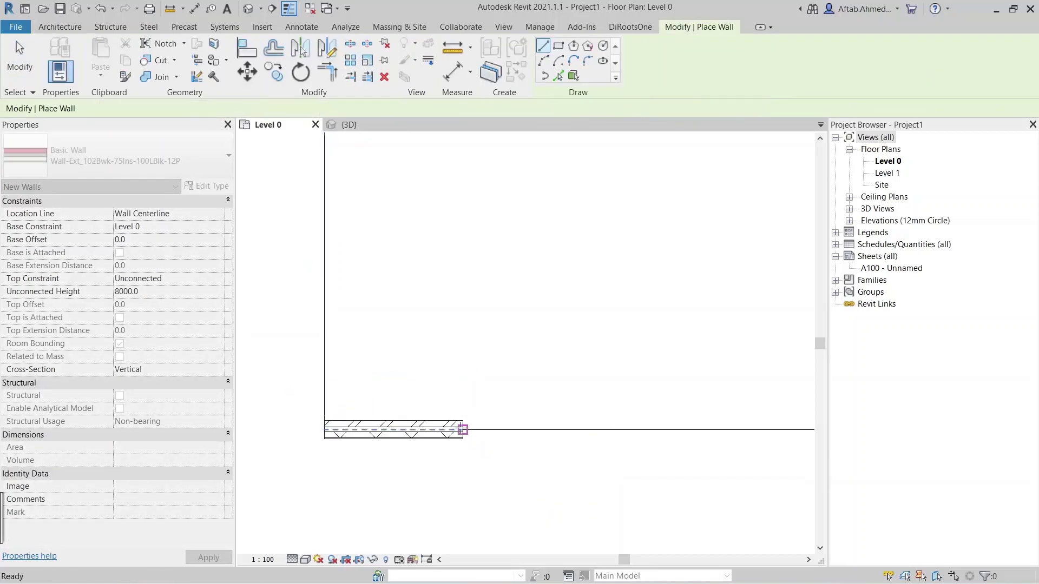
Draw a second wall about 2200 mm long farther along the bottom floor edge using Core Centerline, and delete both walls.
{"action": "left_click", "coordinate": [346, 108]}
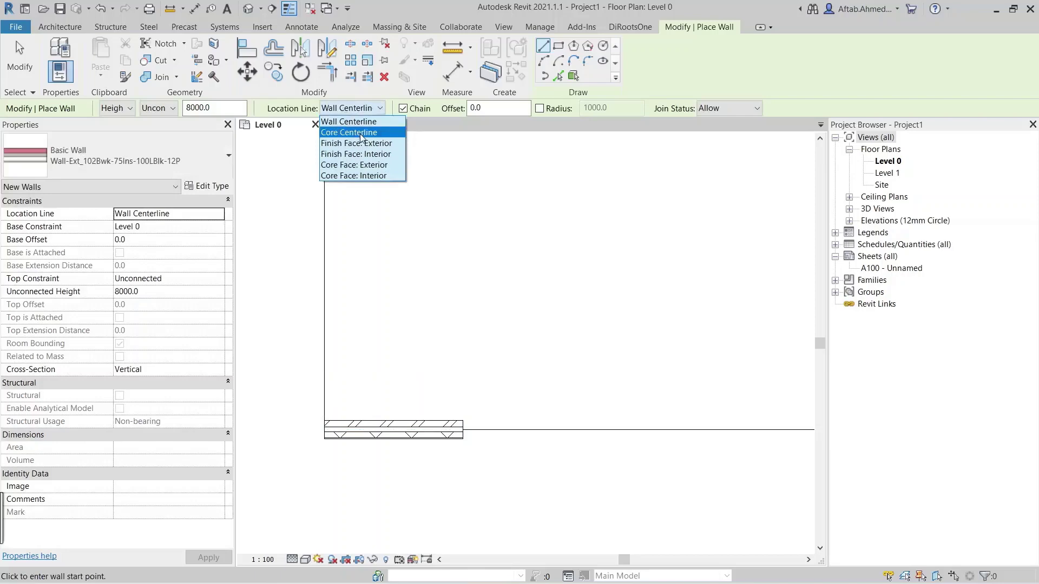
{"action": "left_click", "coordinate": [361, 133]}
{"action": "left_click", "coordinate": [482, 427]}
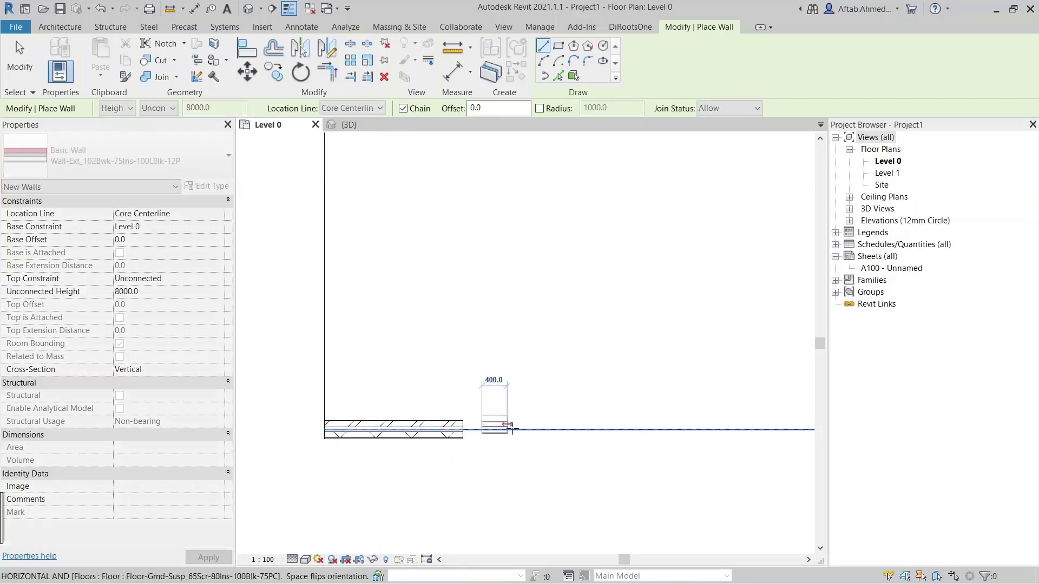
{"action": "left_click", "coordinate": [621, 430]}
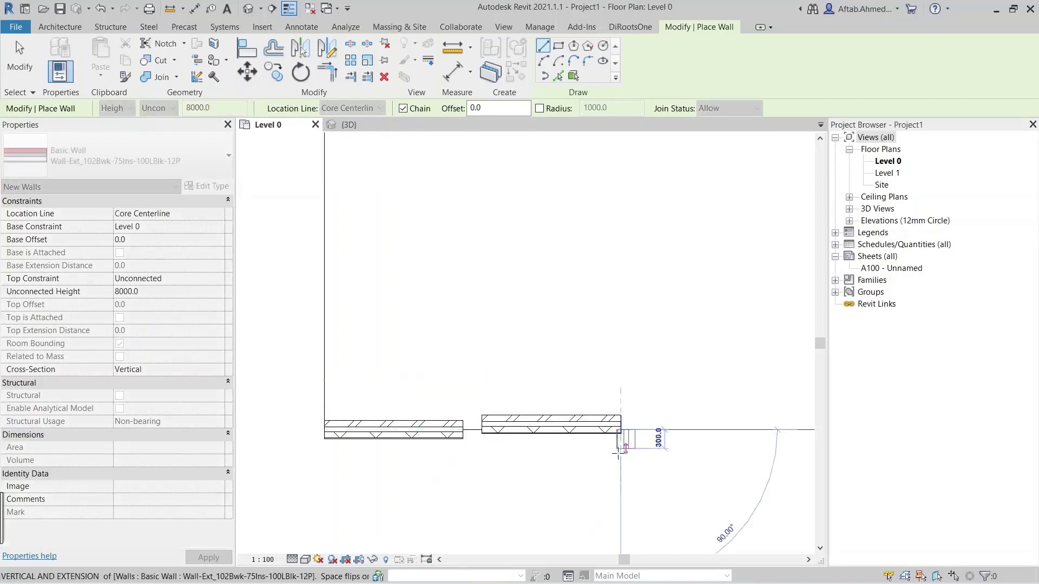
{"action": "key", "text": "Escape"}
{"action": "key", "text": "Escape"}
{"action": "left_click_drag", "start_coordinate": [300, 346], "coordinate": [709, 483]}
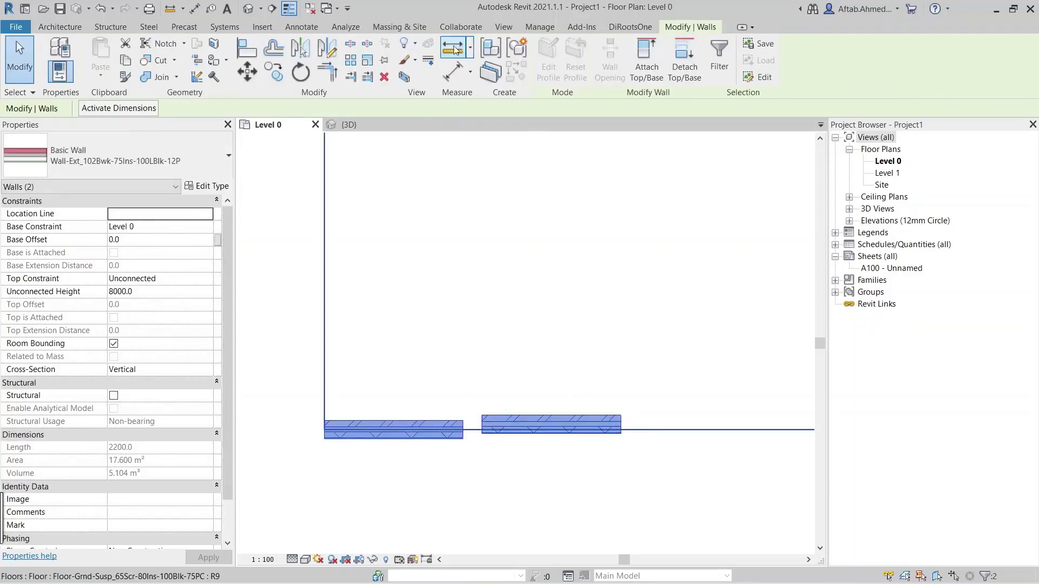
{"action": "left_click", "coordinate": [390, 73]}
Draw a wall about 5600 mm long from the floor's lower-left corner with location line Finish Face: Interior, and flip its orientation onto the floor.
{"action": "left_click", "coordinate": [64, 50]}
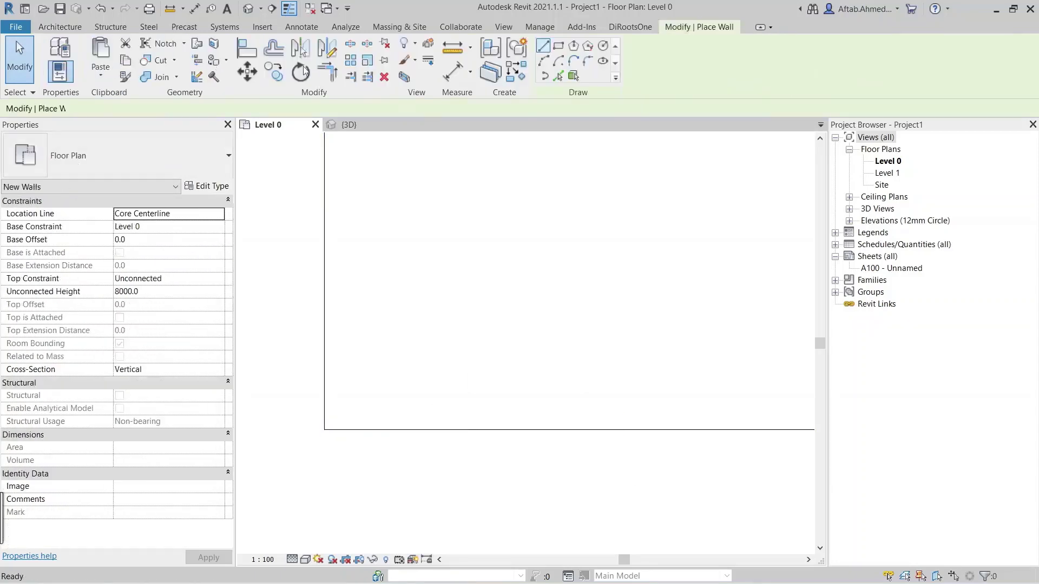
{"action": "left_click", "coordinate": [378, 108]}
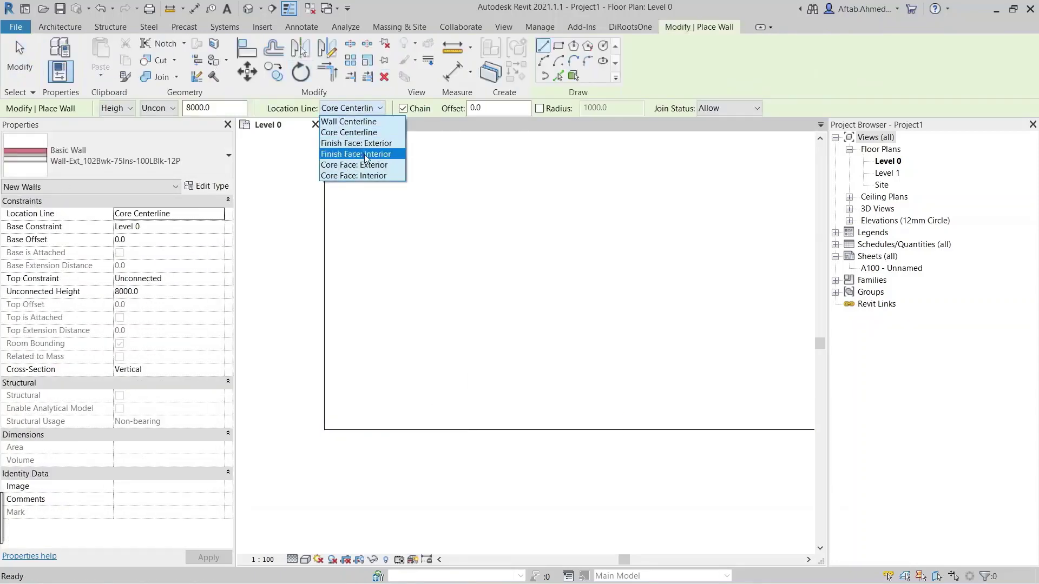
{"action": "left_click", "coordinate": [360, 154]}
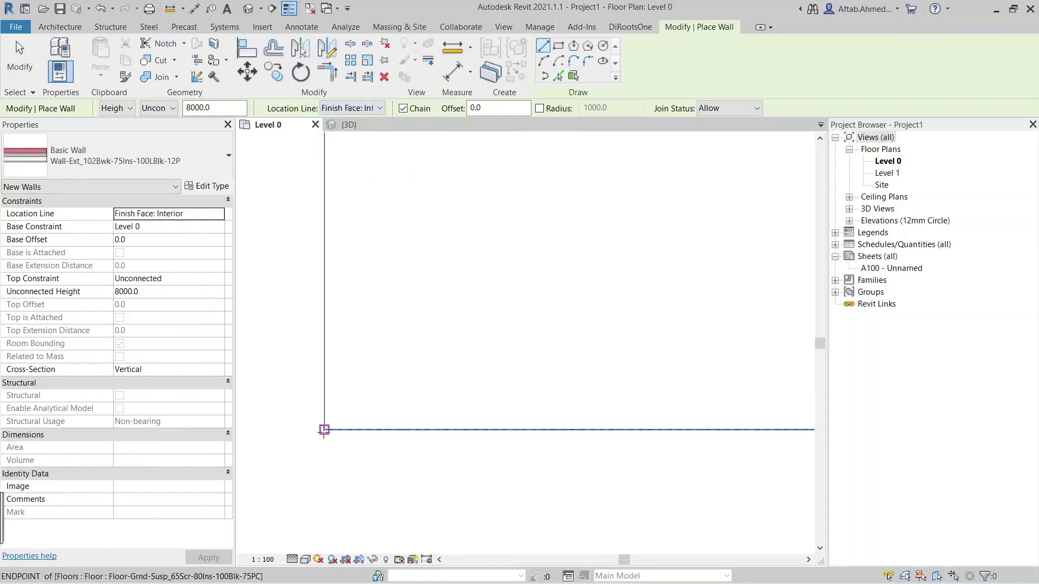
{"action": "left_click", "coordinate": [325, 429]}
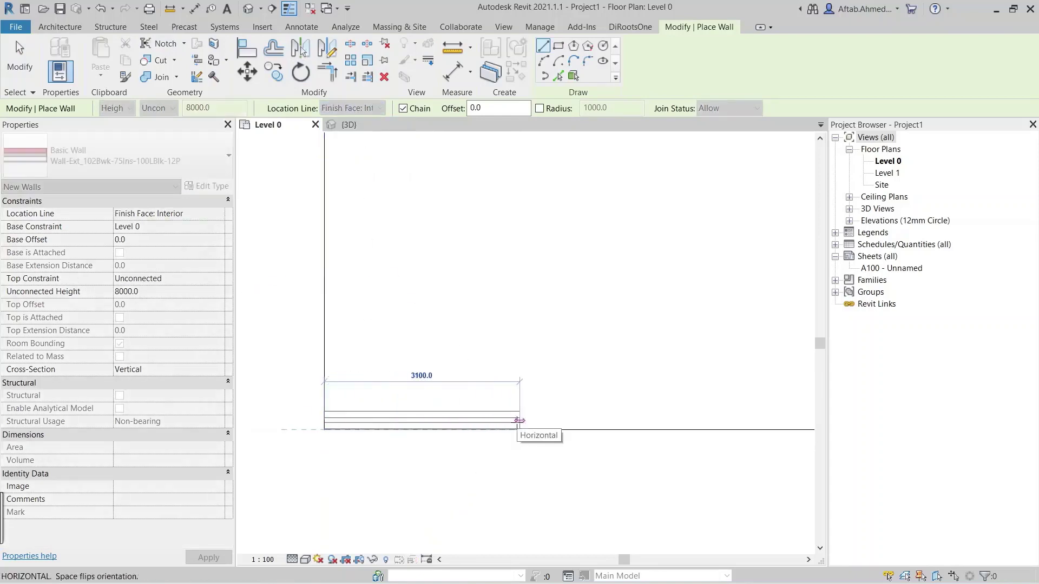
{"action": "left_click", "coordinate": [678, 431]}
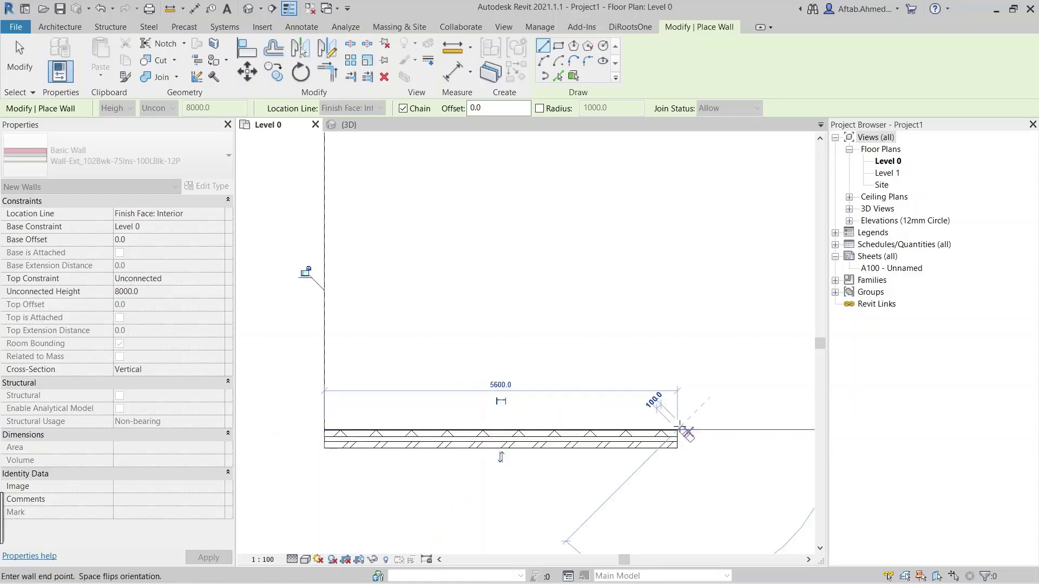
{"action": "key", "text": "Escape"}
{"action": "key", "text": "Escape"}
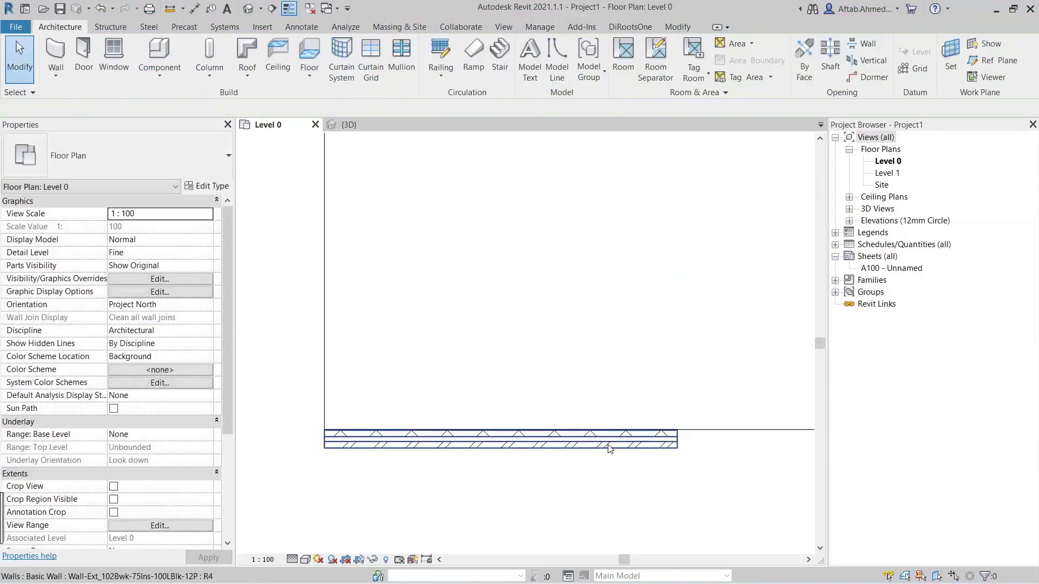
{"action": "left_click", "coordinate": [609, 447]}
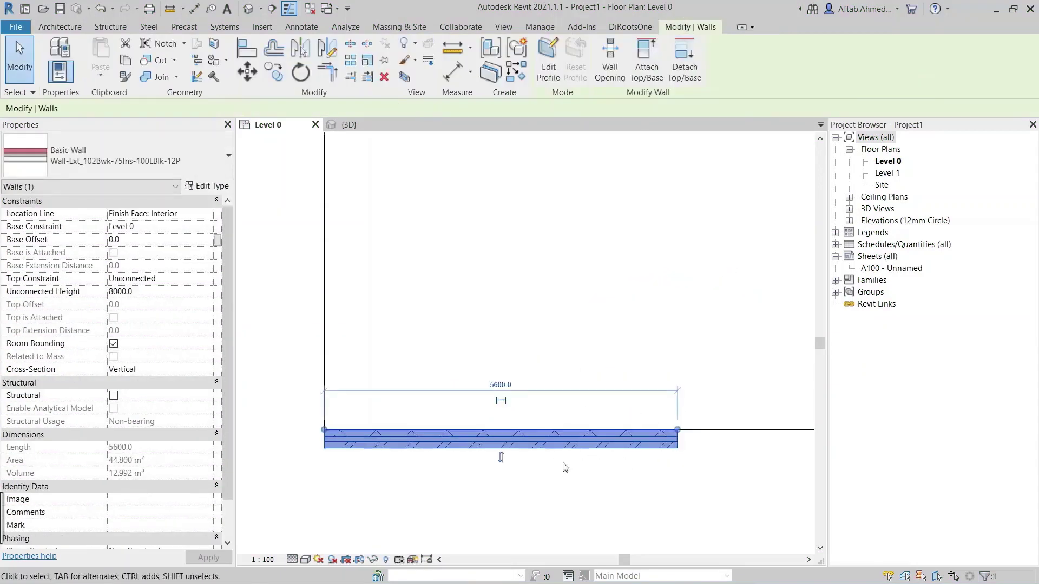
{"action": "left_click", "coordinate": [503, 462]}
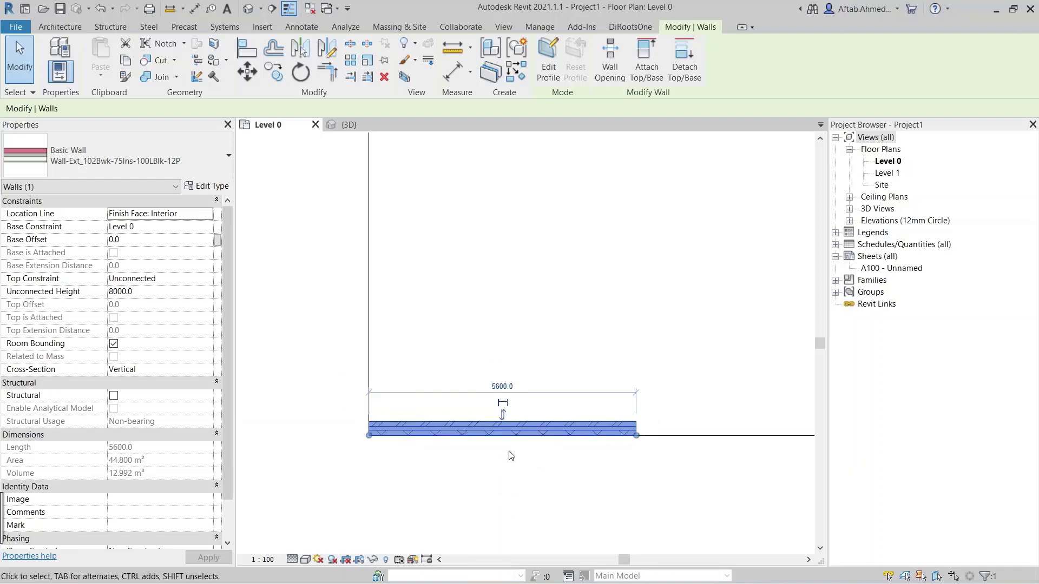
In the 3D view, lower the top of the wall to a height of about 2708 mm.
{"action": "left_click", "coordinate": [351, 125]}
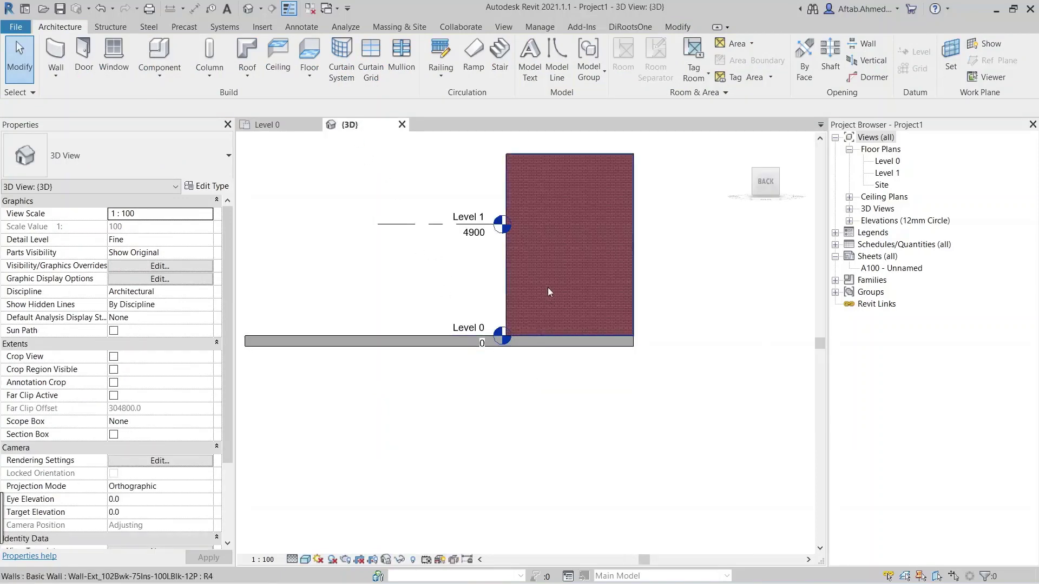
{"action": "left_click", "coordinate": [549, 208]}
{"action": "left_click_drag", "start_coordinate": [570, 158], "coordinate": [572, 274]}
{"action": "middle_click_drag", "start_coordinate": [547, 407], "coordinate": [600, 454], "text": "shift"}
{"action": "scroll", "coordinate": [572, 328], "scroll_direction": "up", "scroll_amount": 2}
{"action": "middle_click_drag", "start_coordinate": [559, 336], "coordinate": [608, 320], "text": "shift"}
{"action": "key", "text": "Escape"}
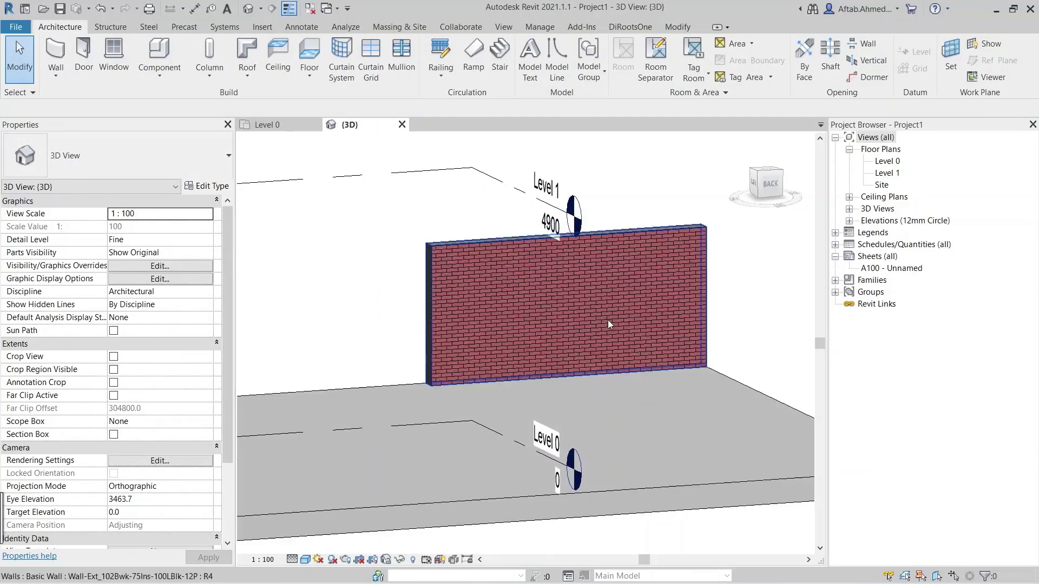
Edit the wall's profile, replacing its left vertical edge with an outward-bulging arc between the same endpoints.
{"action": "scroll", "coordinate": [598, 317], "scroll_direction": "up", "scroll_amount": 2}
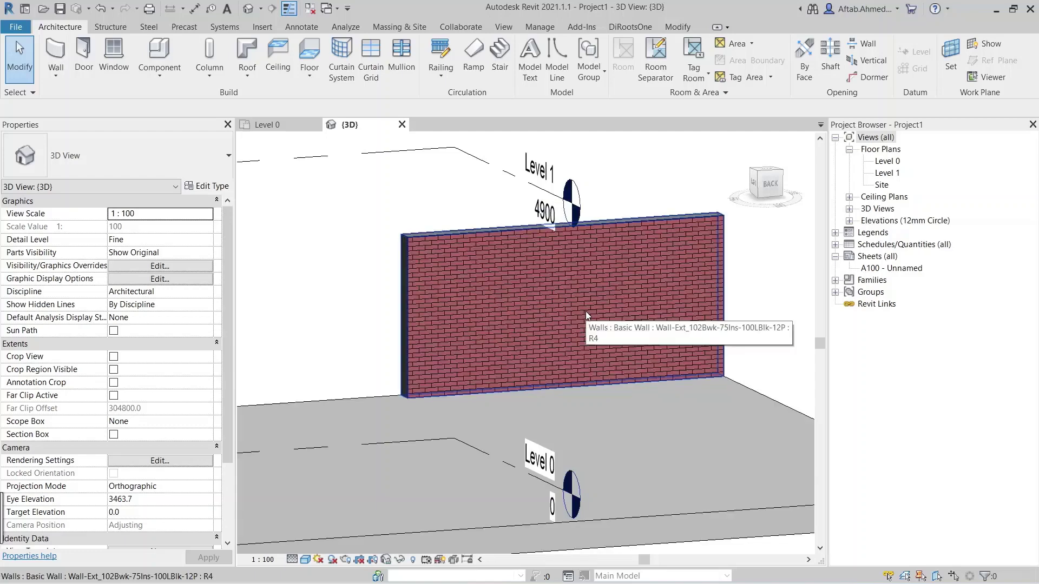
{"action": "left_click", "coordinate": [571, 297]}
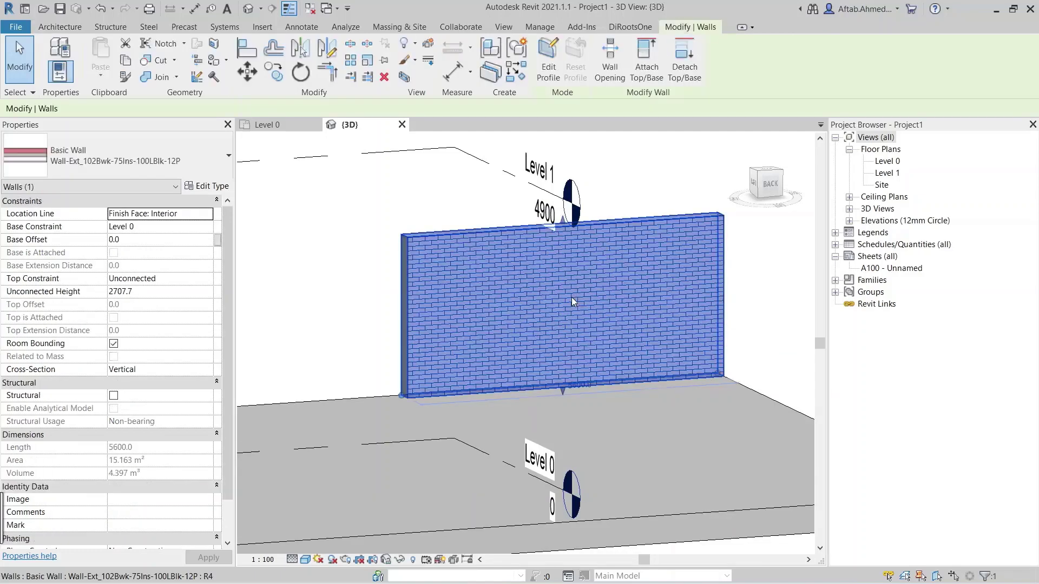
{"action": "left_click", "coordinate": [548, 69]}
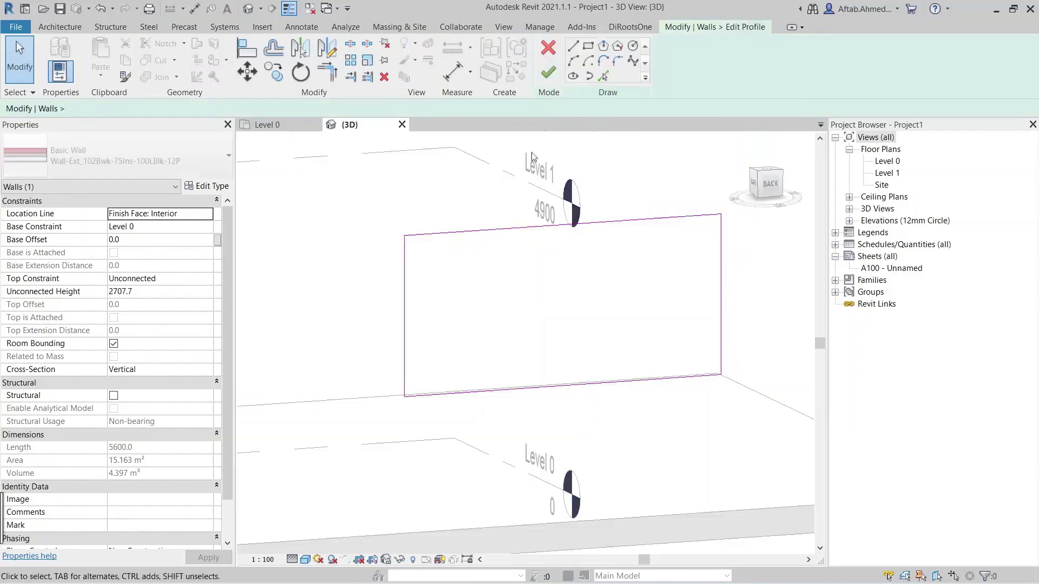
{"action": "left_click", "coordinate": [404, 310]}
{"action": "key", "text": "Delete"}
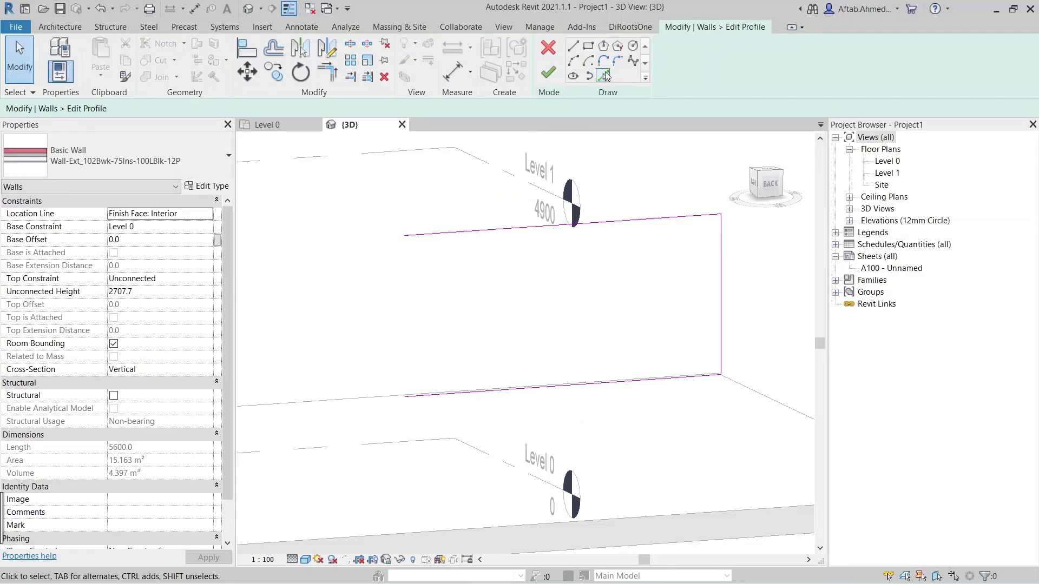
{"action": "left_click", "coordinate": [575, 62]}
{"action": "left_click", "coordinate": [405, 236]}
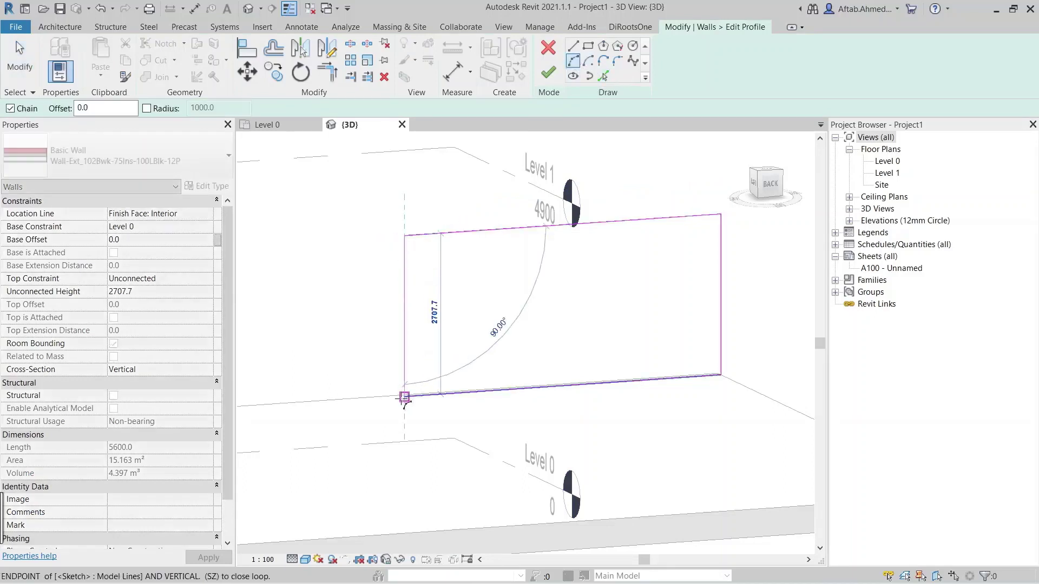
{"action": "left_click", "coordinate": [405, 397]}
{"action": "left_click", "coordinate": [385, 317]}
{"action": "key", "text": "Escape"}
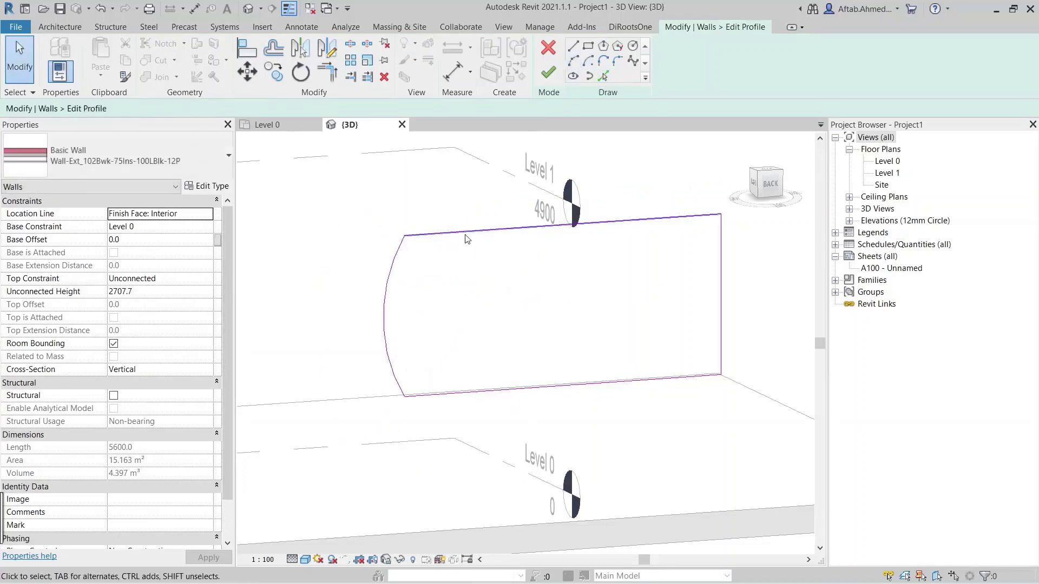
Replace the top edge of the wall's profile with a wavy spline from the arc's upper end to the vertical edge, and finish the profile edit.
{"action": "left_click", "coordinate": [467, 237]}
{"action": "key", "text": "Delete"}
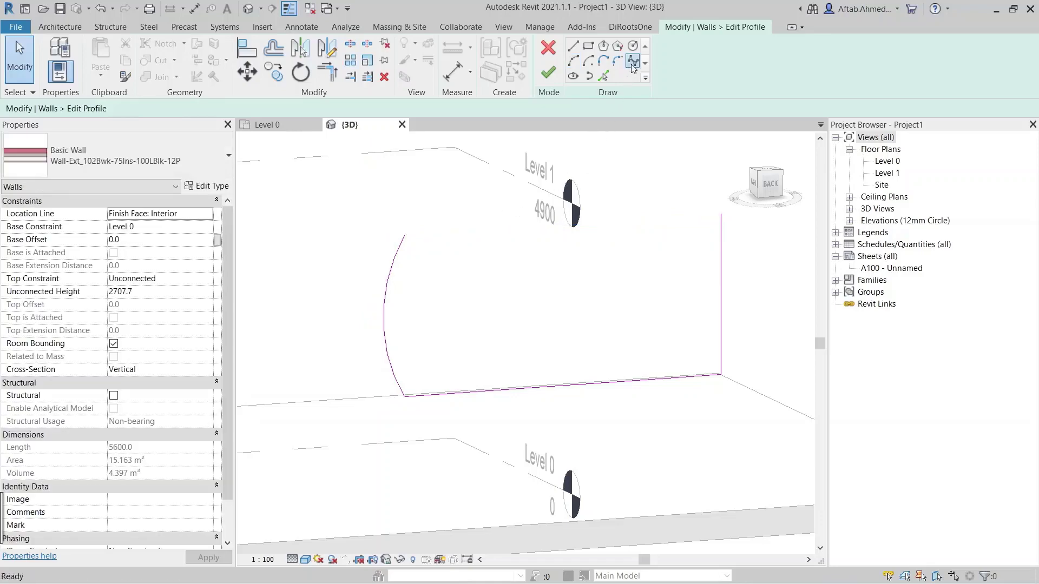
{"action": "left_click", "coordinate": [633, 61]}
{"action": "left_click", "coordinate": [405, 236]}
{"action": "left_click", "coordinate": [472, 212]}
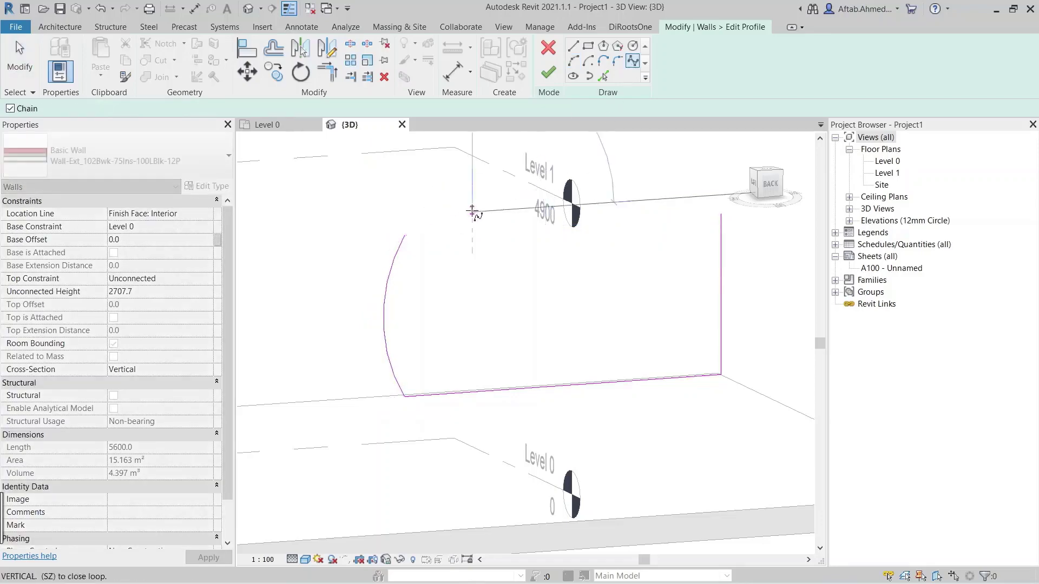
{"action": "left_click", "coordinate": [575, 243]}
{"action": "left_click", "coordinate": [649, 186]}
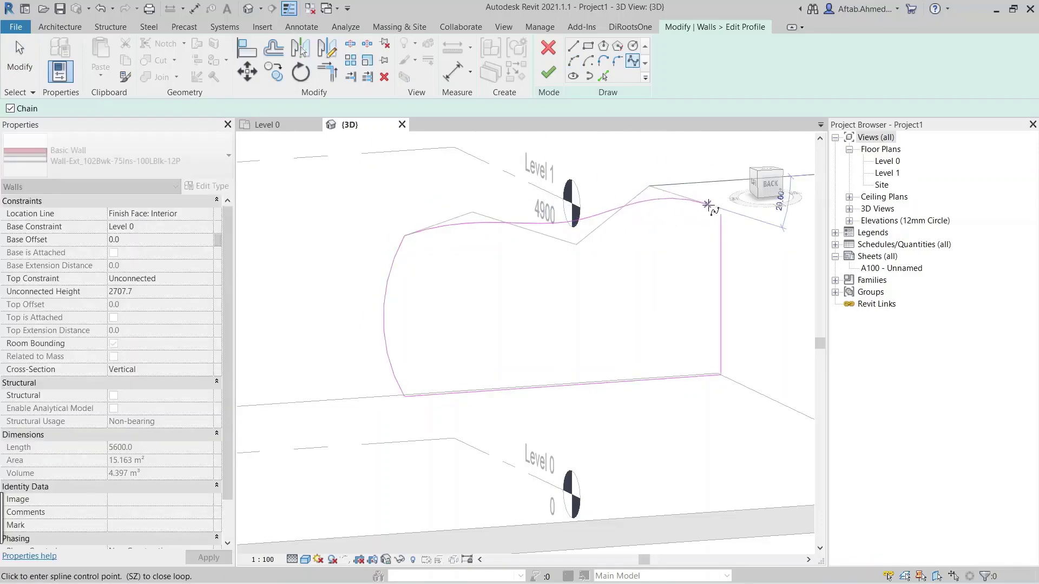
{"action": "left_click", "coordinate": [721, 213]}
{"action": "key", "text": "Escape"}
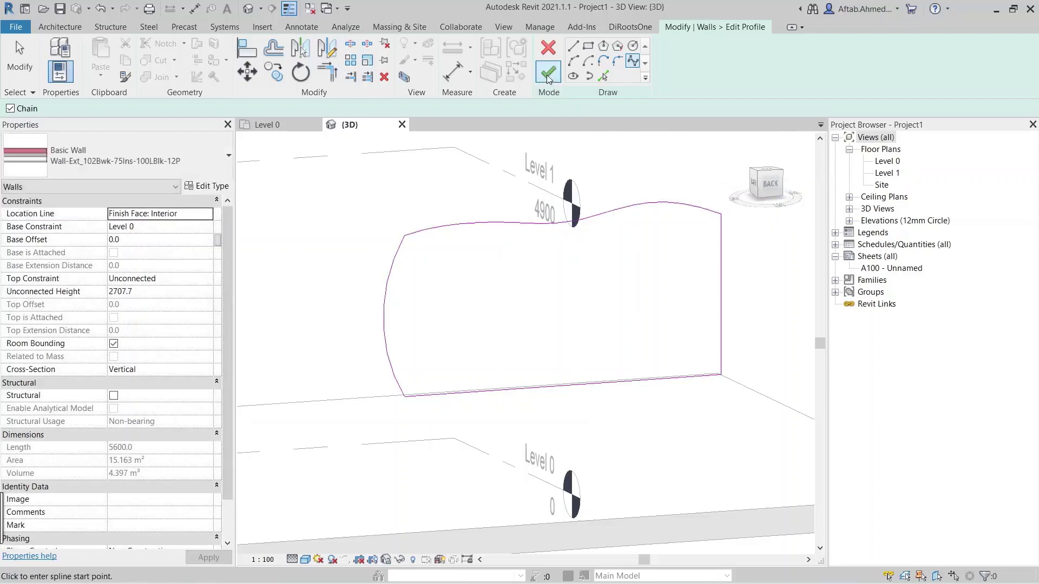
{"action": "left_click", "coordinate": [549, 76]}
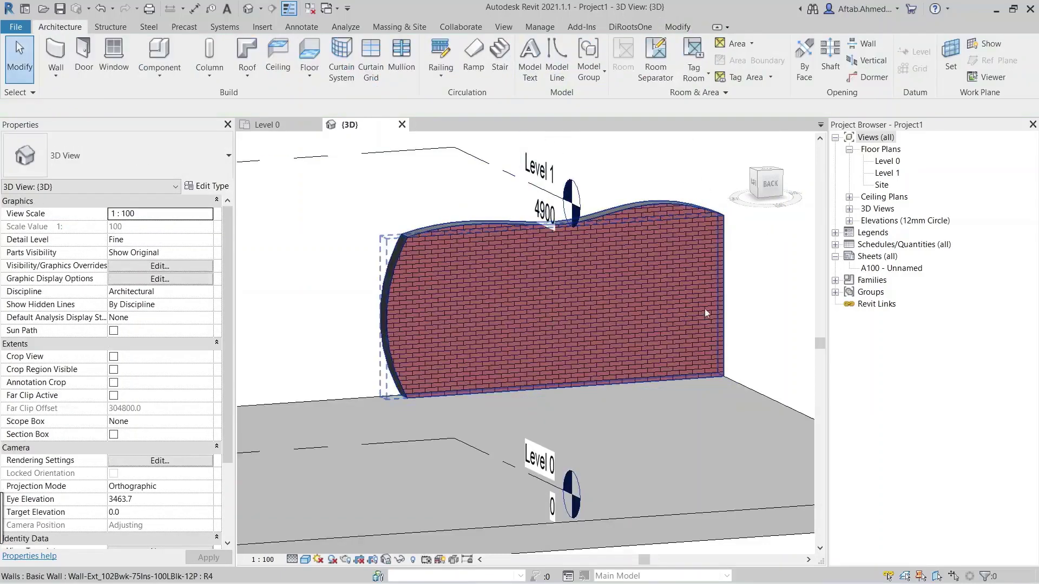
{"action": "scroll", "coordinate": [768, 290], "scroll_direction": "up", "scroll_amount": 2}
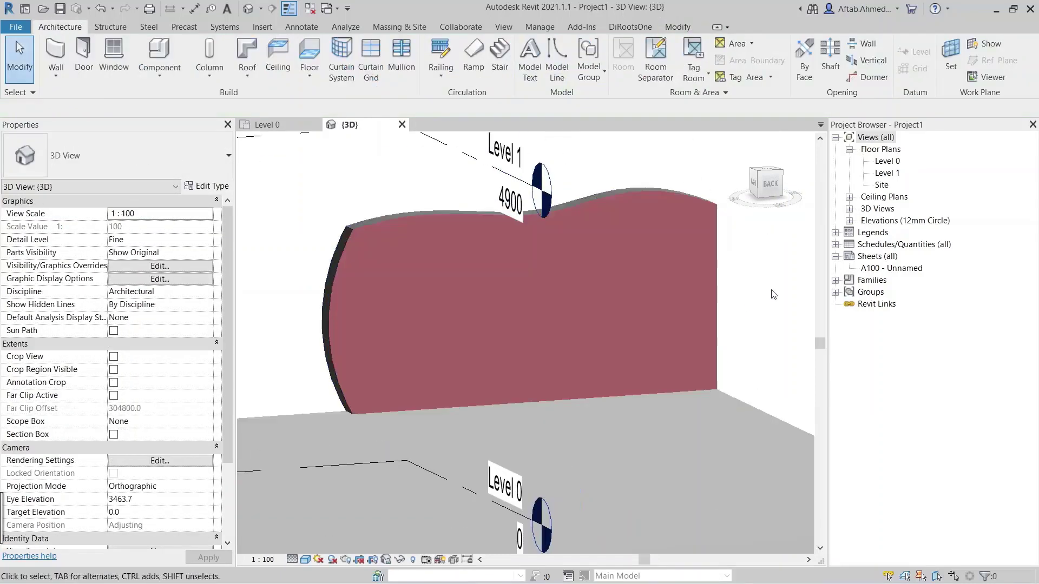
Edit the wall's profile again, adding a rectangular hole about 900 mm wide and 600 mm high near the middle.
{"action": "left_click", "coordinate": [572, 301]}
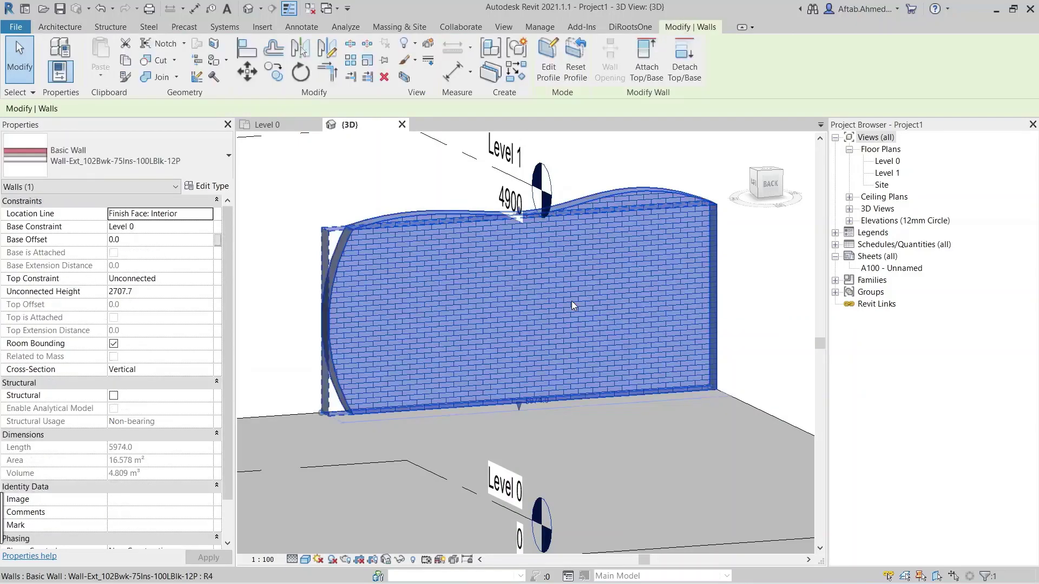
{"action": "left_click", "coordinate": [549, 64]}
{"action": "left_click", "coordinate": [588, 46]}
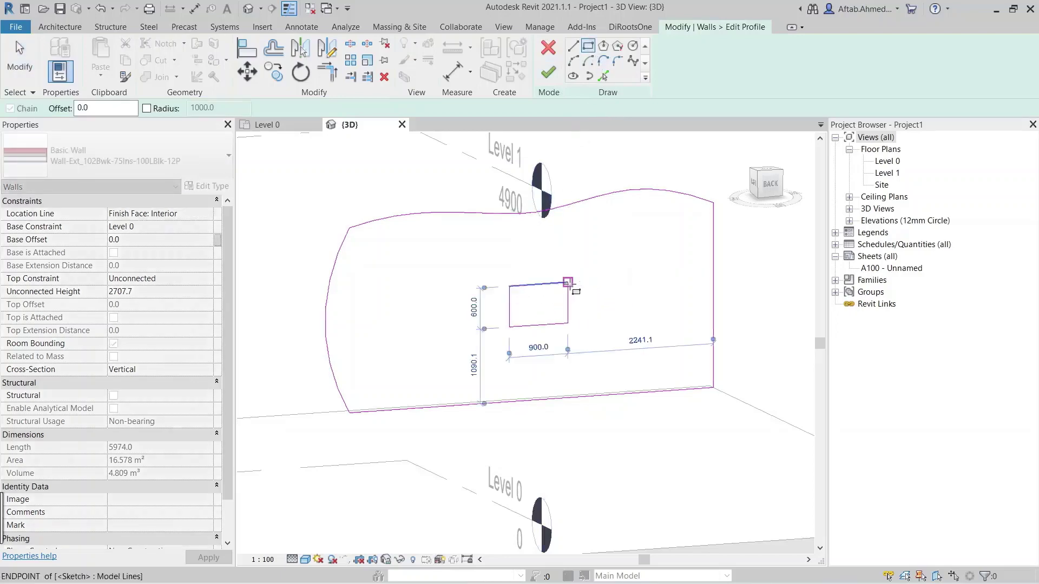
{"action": "left_click", "coordinate": [568, 282]}
{"action": "left_click", "coordinate": [550, 76]}
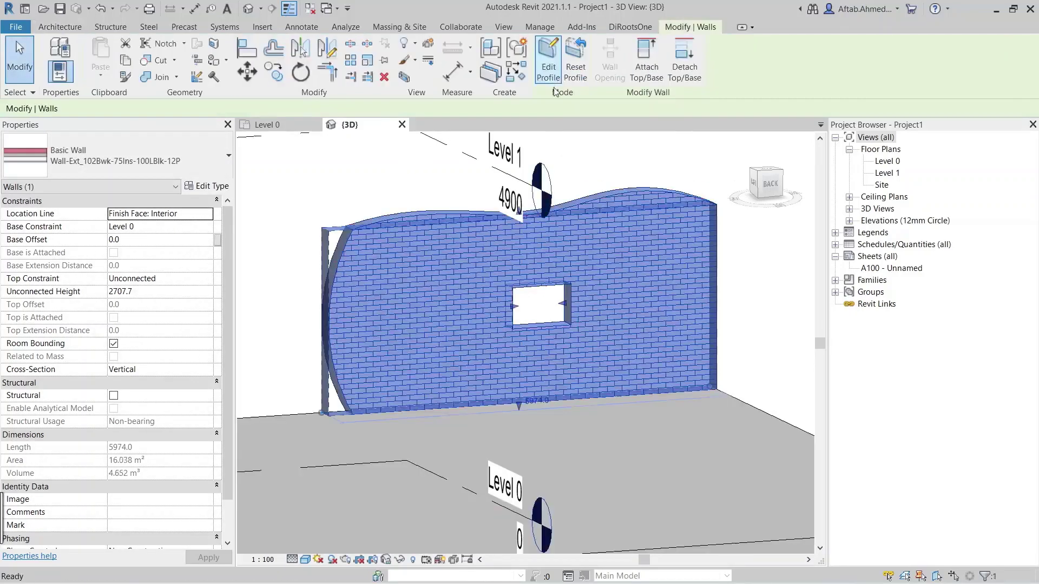
{"action": "key", "text": "Escape"}
{"action": "scroll", "coordinate": [567, 334], "scroll_direction": "up", "scroll_amount": 3}
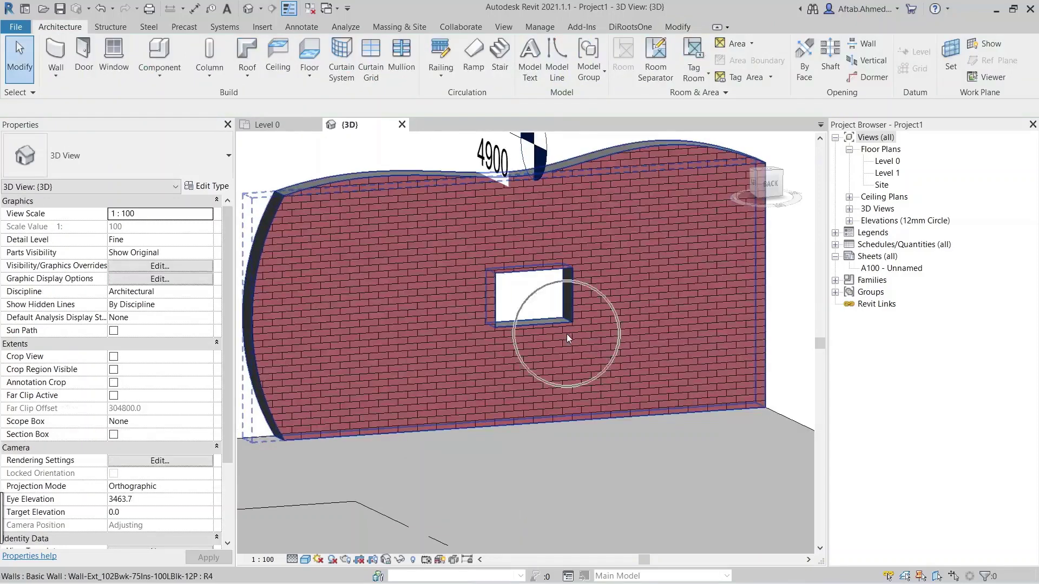
{"action": "scroll", "coordinate": [566, 333], "scroll_direction": "down", "scroll_amount": 2}
{"action": "scroll", "coordinate": [567, 335], "scroll_direction": "down", "scroll_amount": 1}
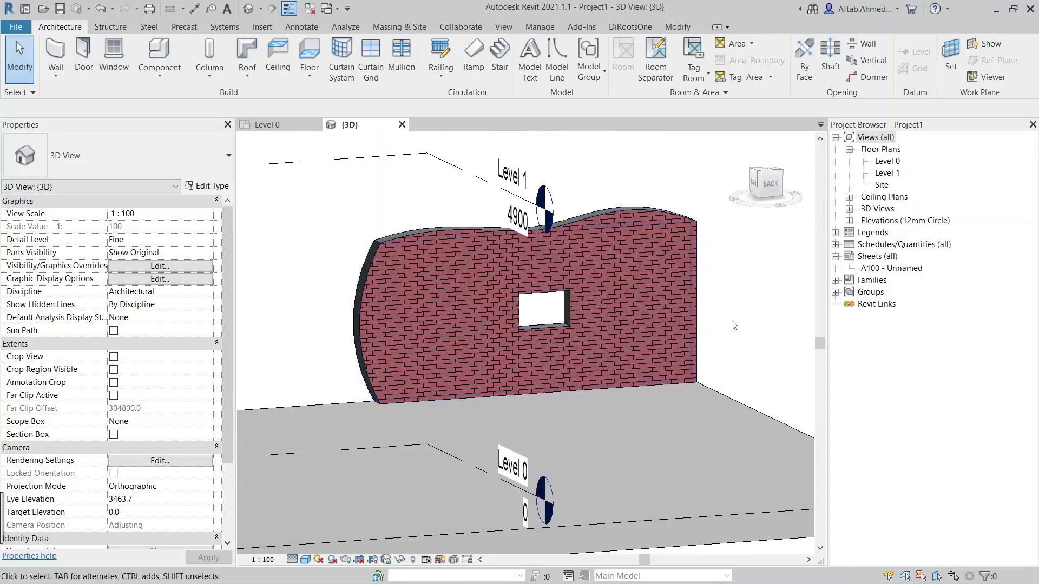
Reset the wall's profile to its original shape and cut a rectangular wall opening about 920 mm wide and 650 mm high near its middle.
{"action": "left_click", "coordinate": [663, 307]}
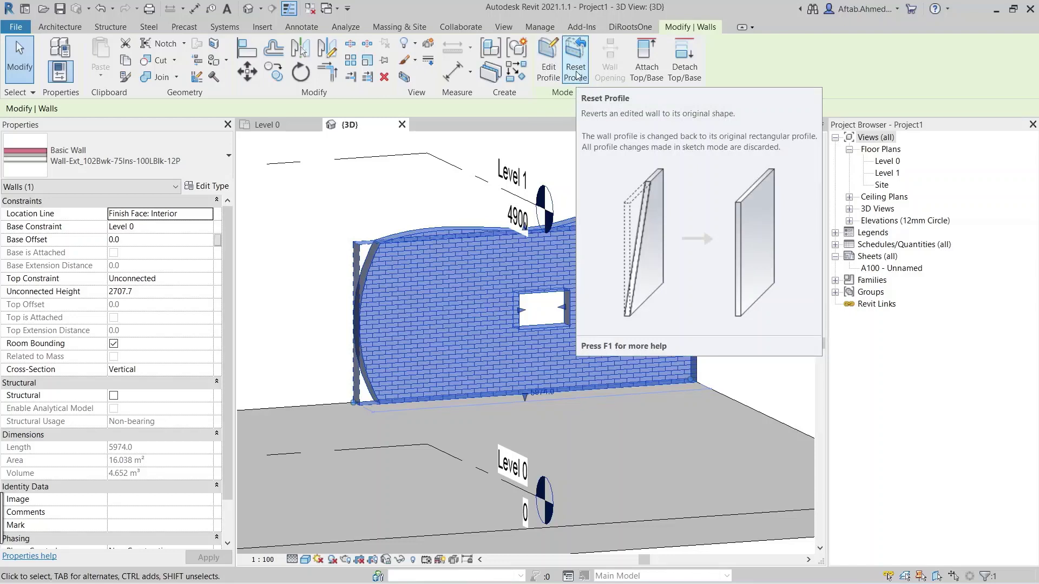
{"action": "left_click", "coordinate": [577, 73]}
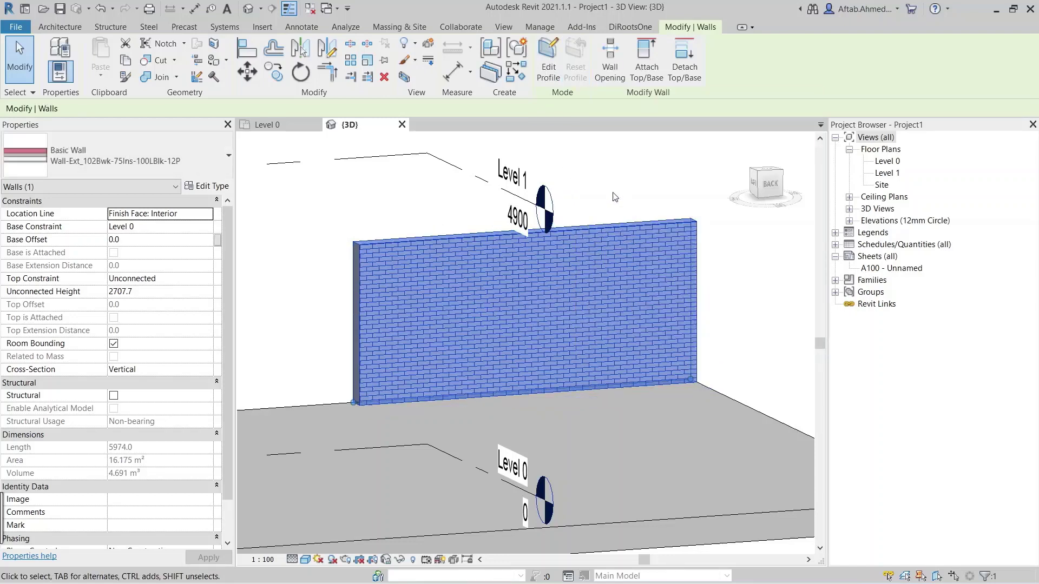
{"action": "left_click", "coordinate": [612, 77]}
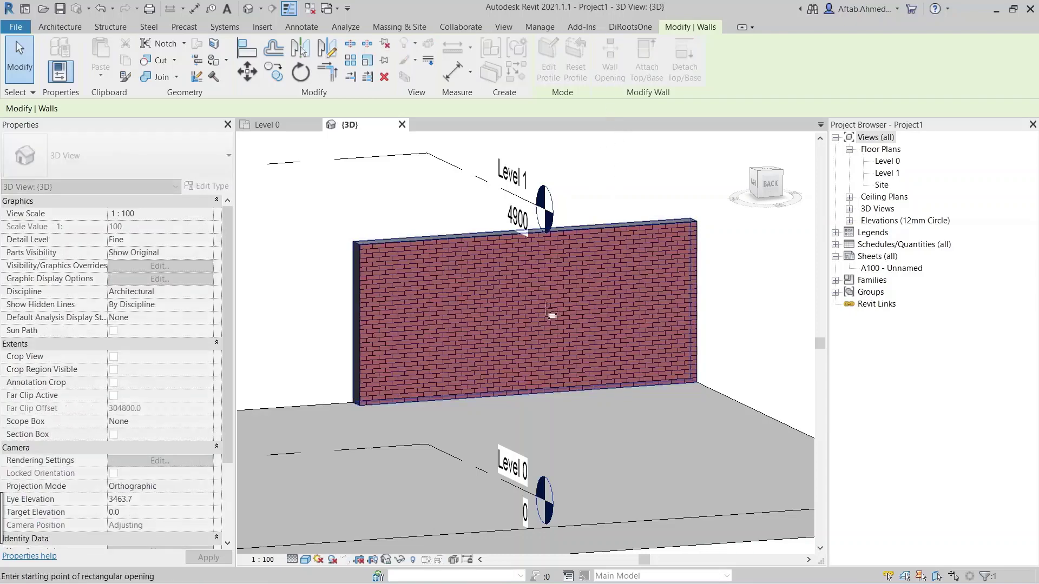
{"action": "left_click", "coordinate": [528, 346]}
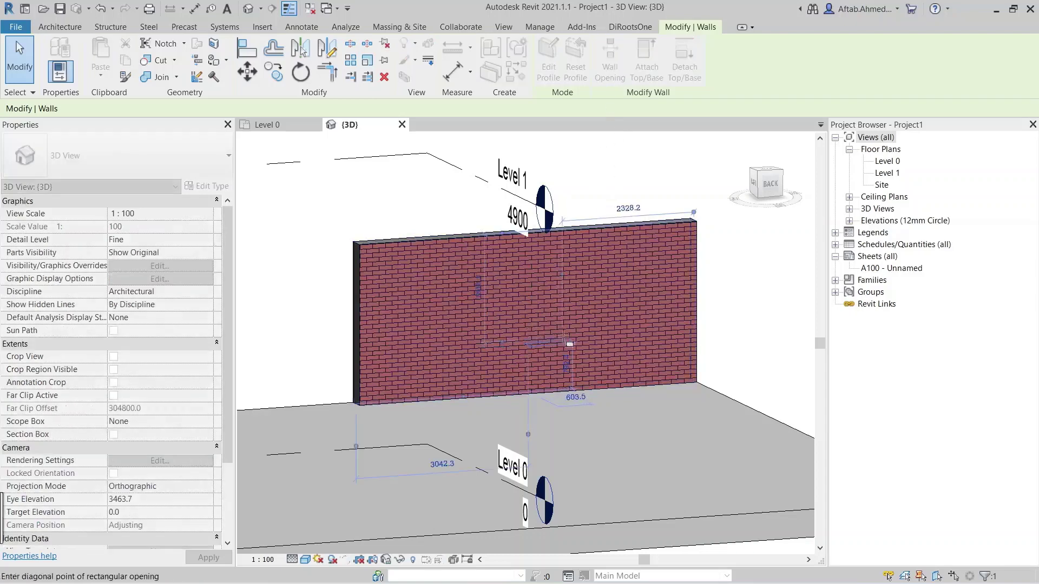
{"action": "left_click", "coordinate": [581, 307]}
{"action": "scroll", "coordinate": [564, 332], "scroll_direction": "up", "scroll_amount": 5}
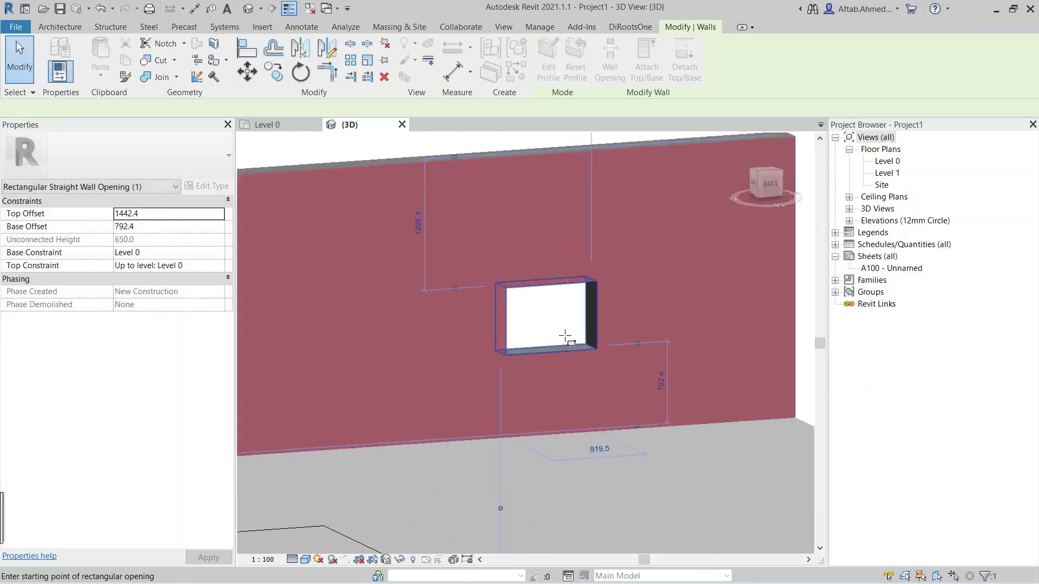
{"action": "key", "text": "Escape"}
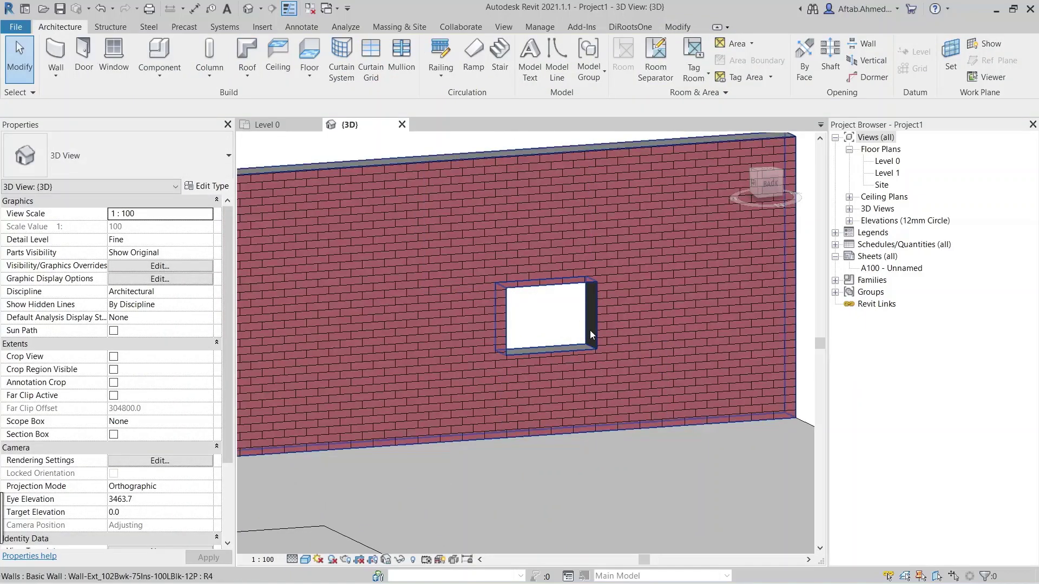
Set the distance from the opening's right side to the wall's right end to 1900 mm.
{"action": "left_click", "coordinate": [589, 330]}
{"action": "key", "text": "Escape"}
{"action": "left_click", "coordinate": [588, 330]}
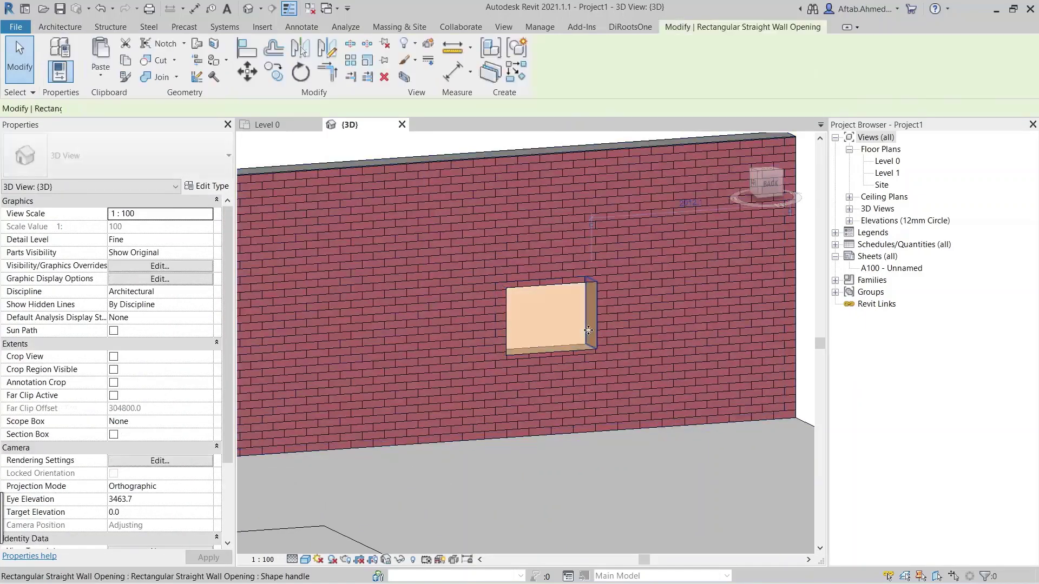
{"action": "key", "text": "Escape"}
{"action": "left_click", "coordinate": [589, 331]}
{"action": "scroll", "coordinate": [615, 297], "scroll_direction": "down", "scroll_amount": 2}
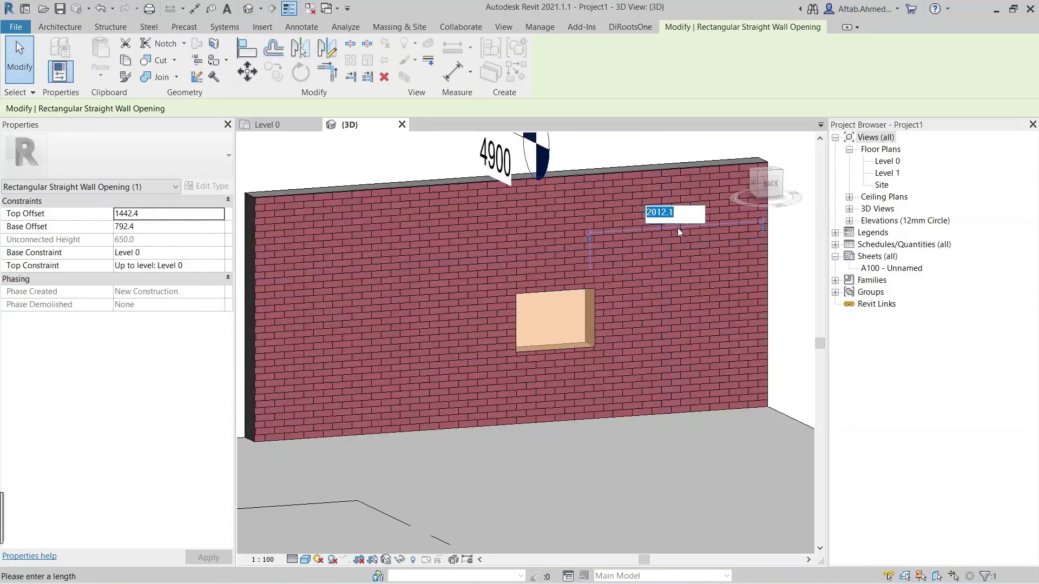
{"action": "type", "text": "1900"}
{"action": "key", "text": "Return"}
{"action": "key", "text": "Escape"}
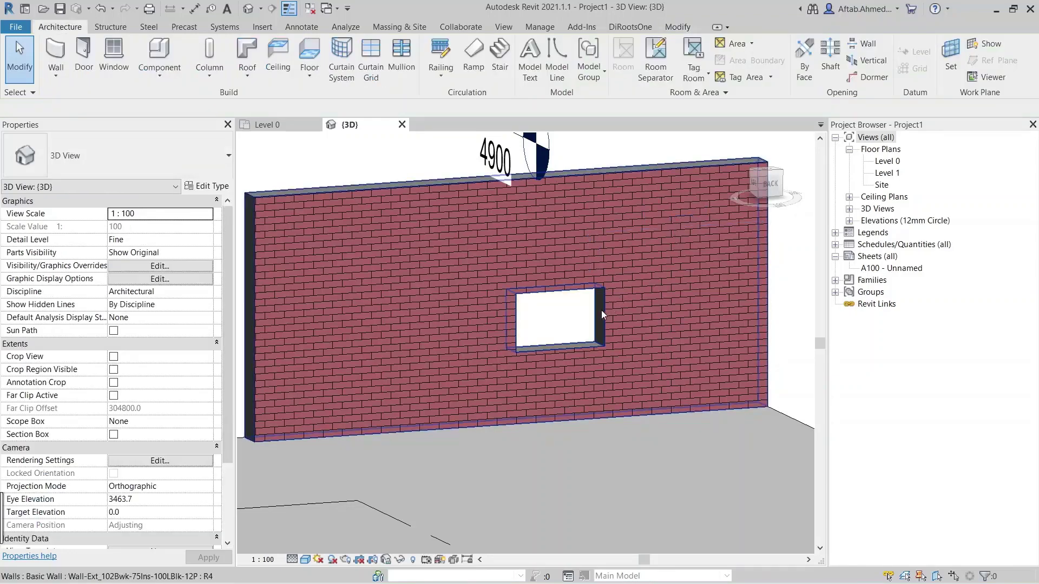
Delete the rectangular opening from the wall.
{"action": "left_click", "coordinate": [583, 340]}
{"action": "key", "text": "Escape"}
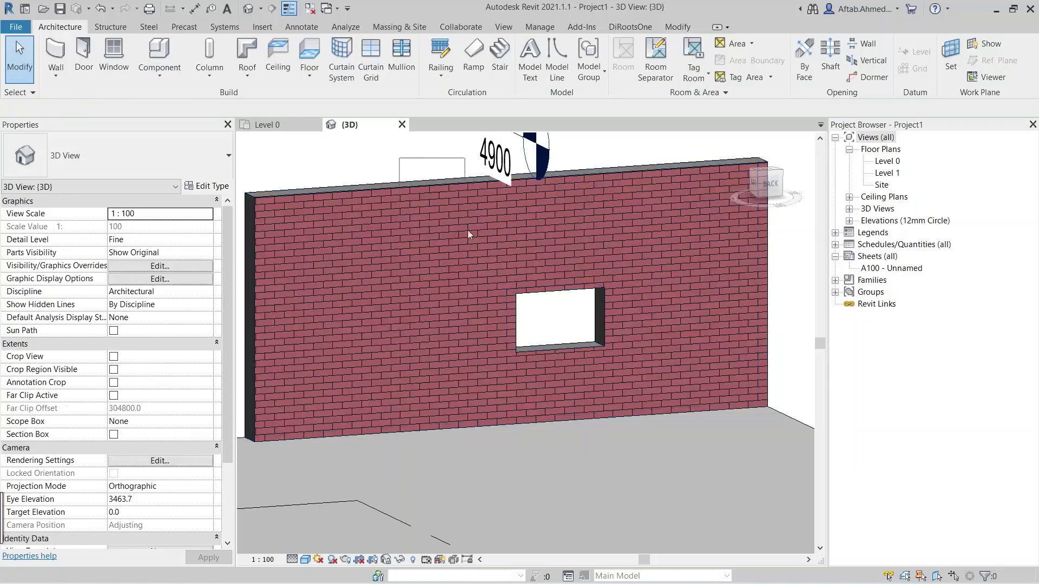
{"action": "left_click", "coordinate": [660, 364]}
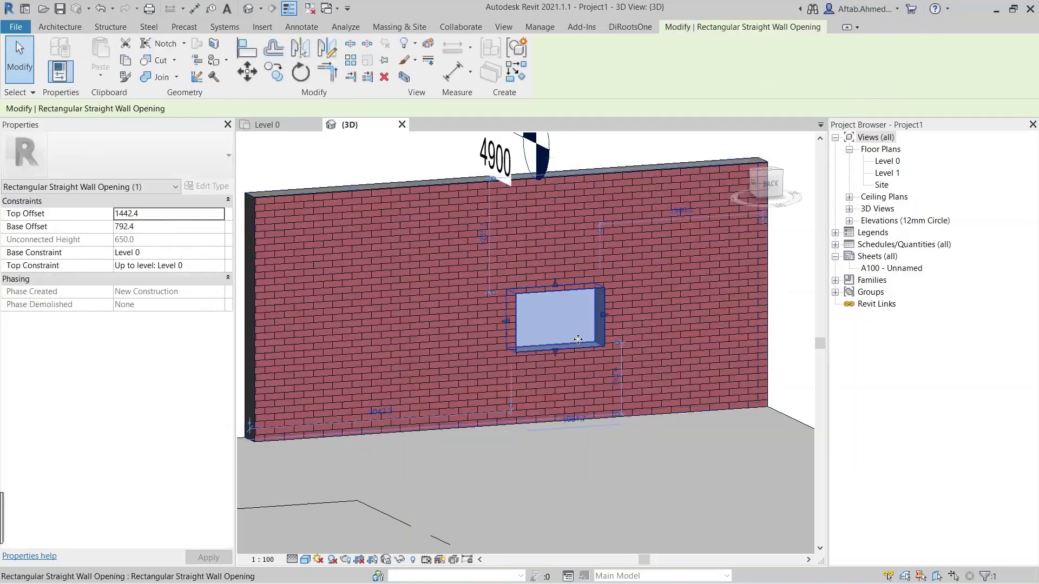
{"action": "left_click", "coordinate": [384, 77]}
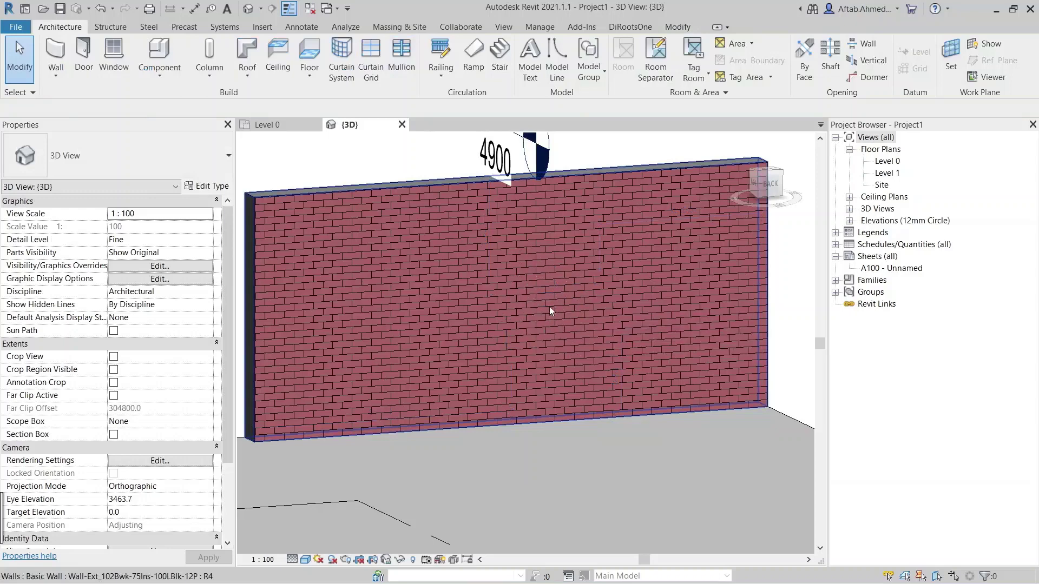
From the Level 0 plan, create a footprint roof on Level 1 with a rectangular, slope-defining boundary matching the floor's outline.
{"action": "left_click", "coordinate": [291, 124]}
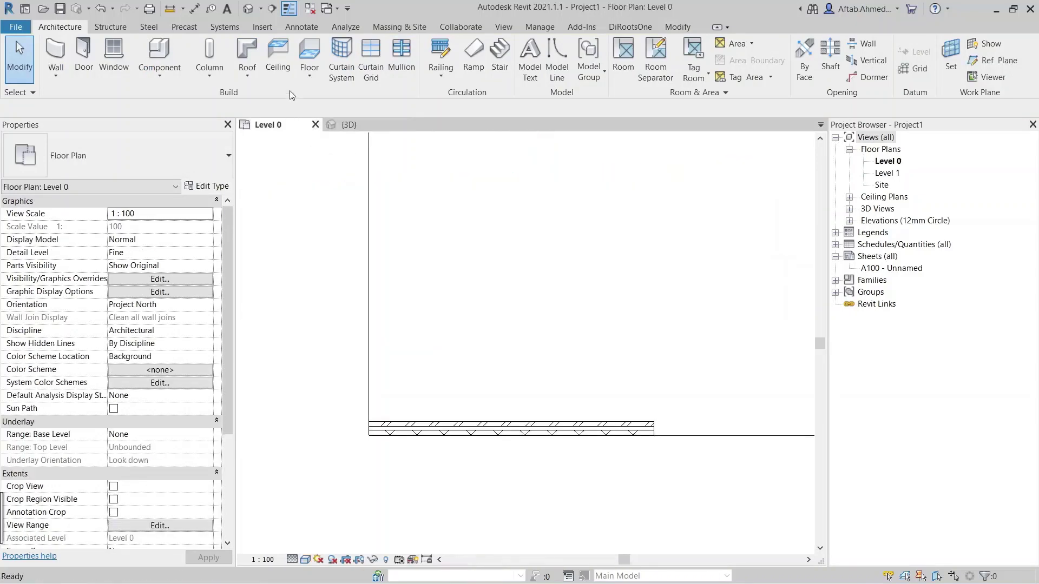
{"action": "left_click", "coordinate": [251, 60]}
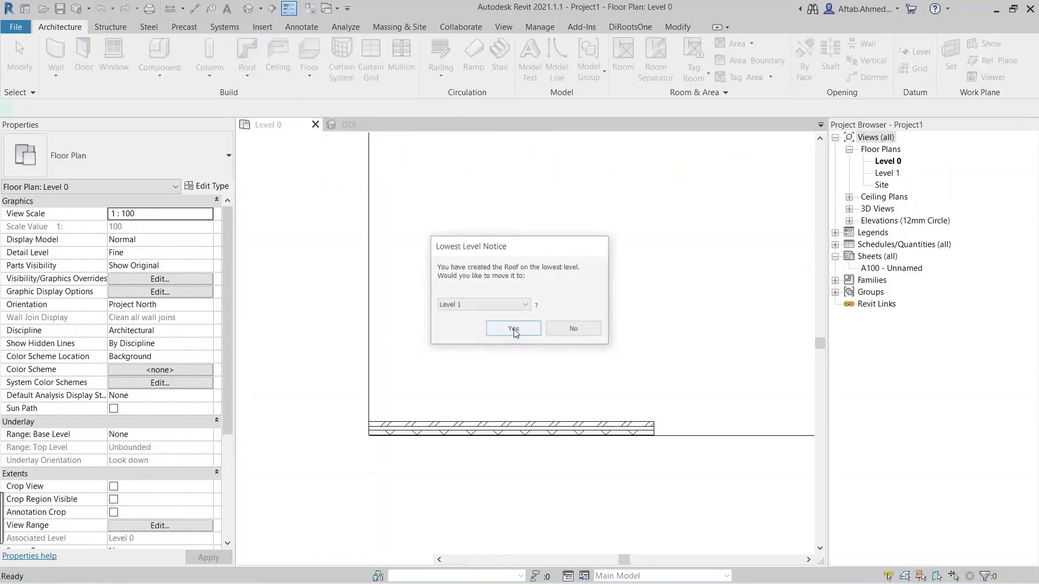
{"action": "left_click", "coordinate": [508, 328]}
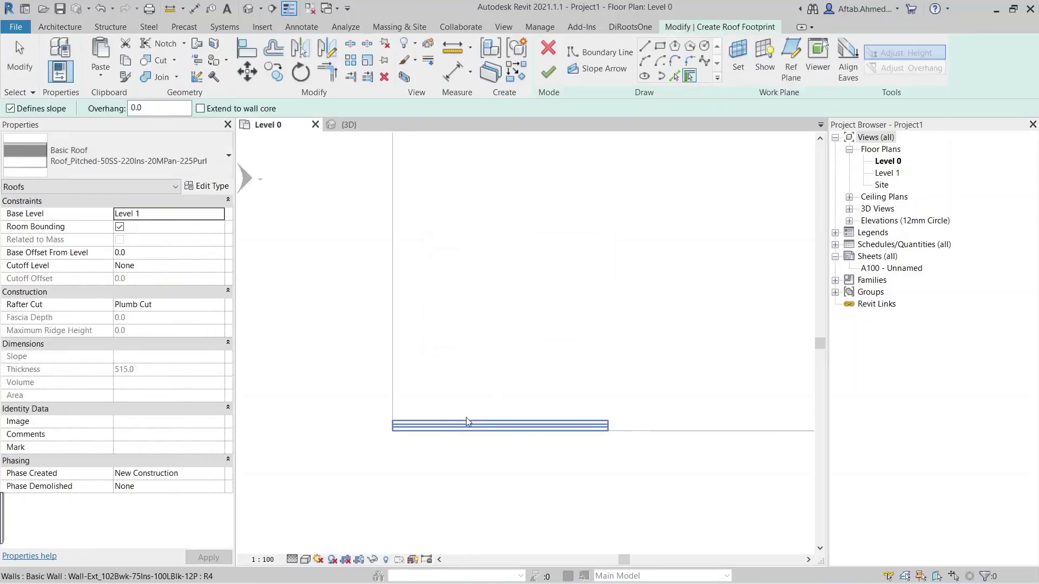
{"action": "left_click", "coordinate": [660, 48]}
{"action": "left_click", "coordinate": [429, 207]}
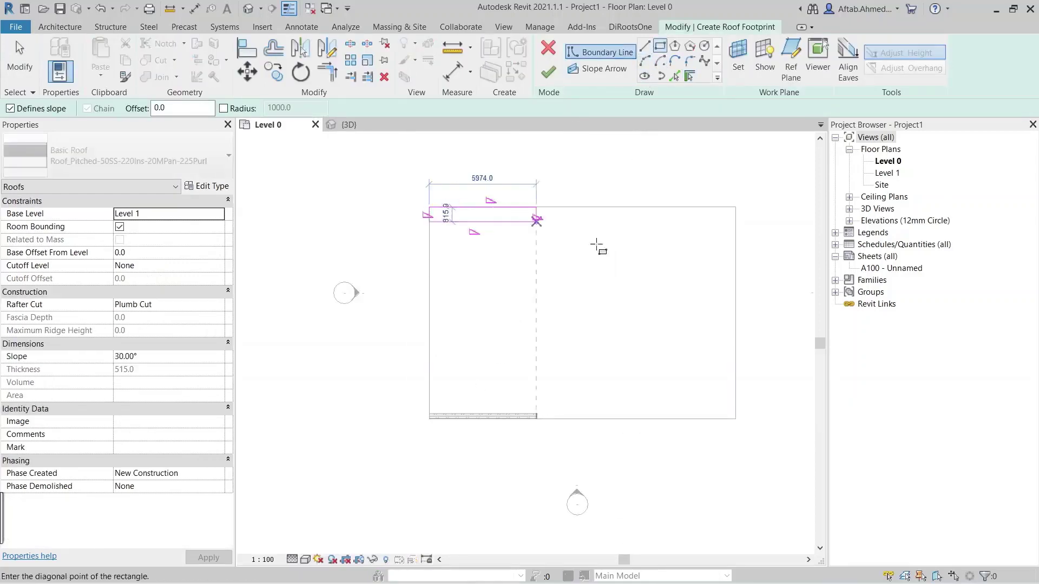
{"action": "left_click", "coordinate": [735, 418]}
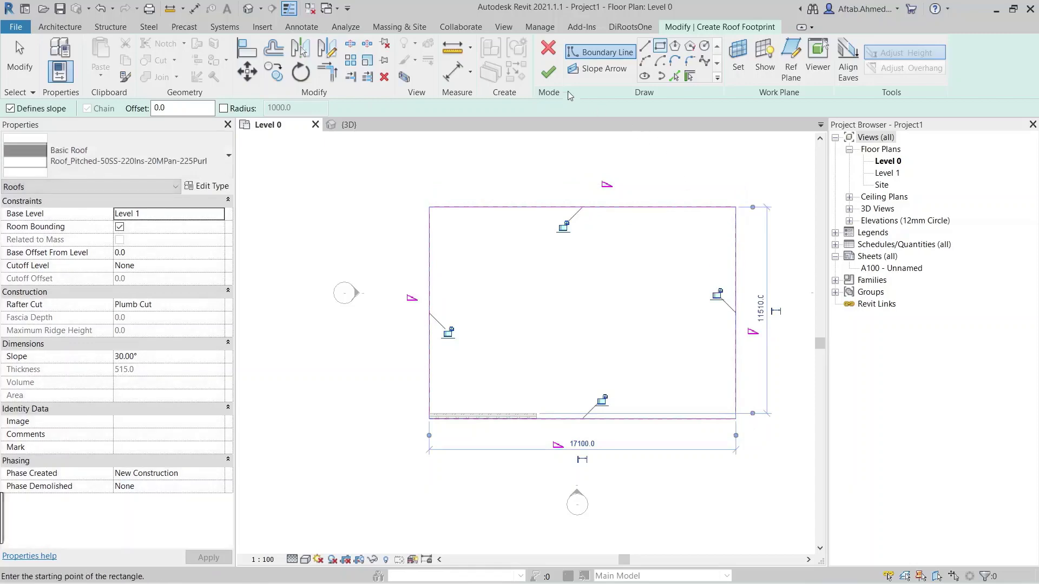
{"action": "left_click", "coordinate": [548, 73]}
{"action": "left_click", "coordinate": [561, 290]}
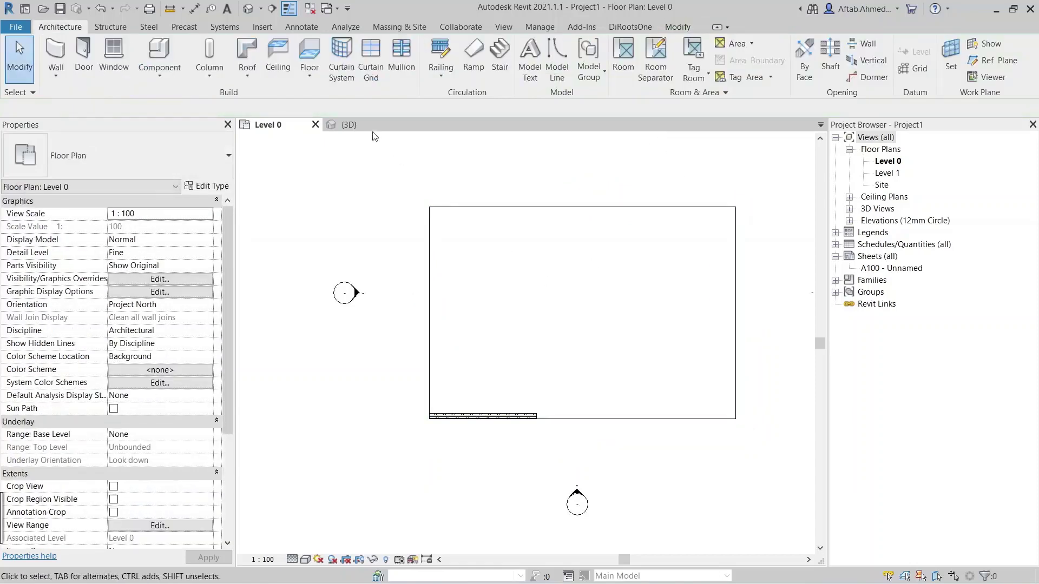
In the 3D view, attach the top of the wall to the roof above it.
{"action": "left_click", "coordinate": [358, 125]}
{"action": "scroll", "coordinate": [496, 393], "scroll_direction": "down", "scroll_amount": 5}
{"action": "middle_click_drag", "start_coordinate": [478, 404], "coordinate": [533, 355], "text": "shift"}
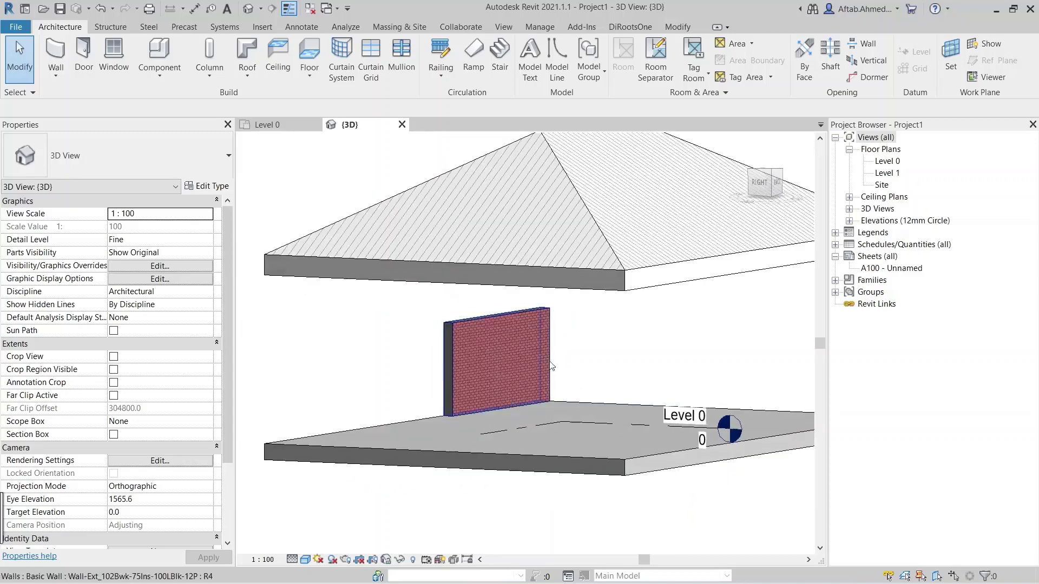
{"action": "left_click", "coordinate": [532, 353]}
{"action": "double_click", "coordinate": [533, 352]}
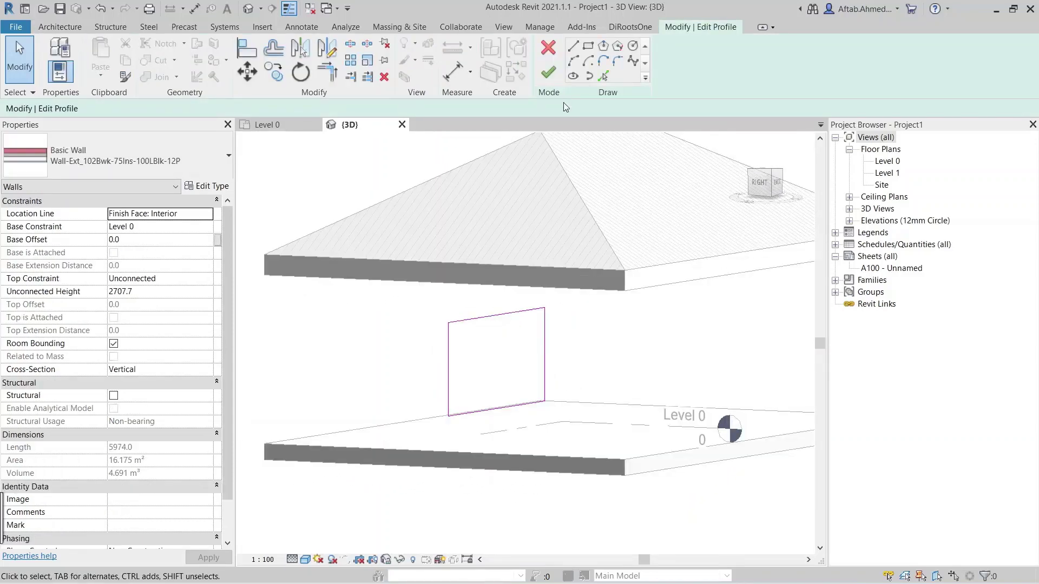
{"action": "left_click", "coordinate": [549, 54]}
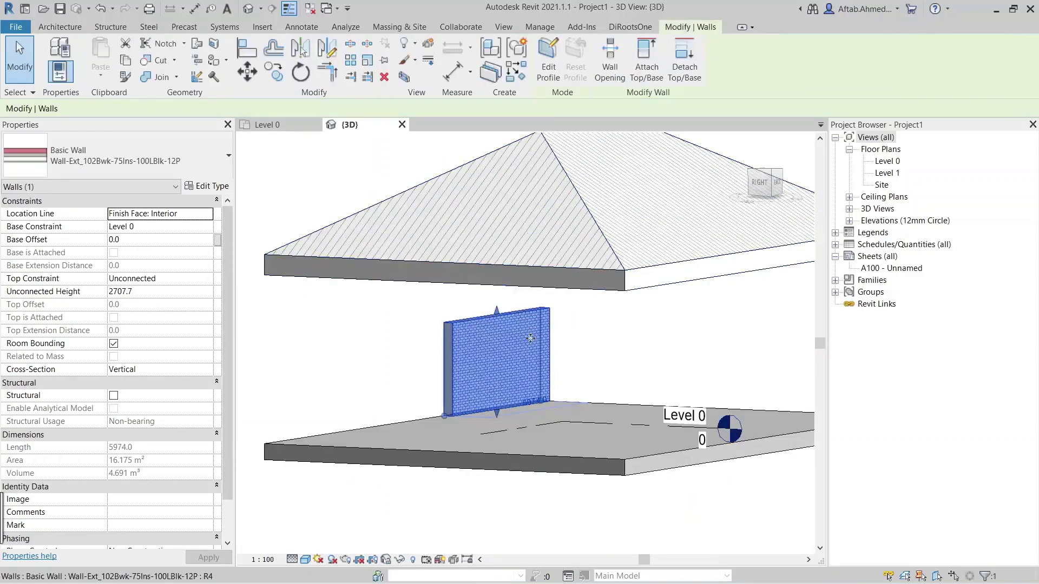
{"action": "left_click", "coordinate": [641, 75]}
{"action": "left_click", "coordinate": [645, 279]}
{"action": "middle_click_drag", "start_coordinate": [645, 279], "coordinate": [699, 347], "text": "shift"}
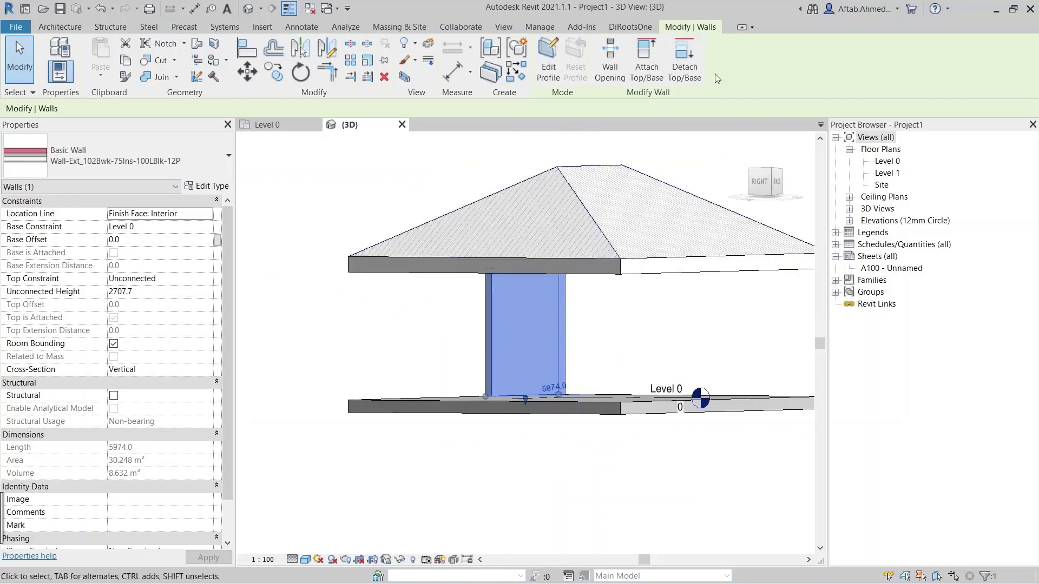
Detach the top of the wall from the roof.
{"action": "left_click", "coordinate": [685, 60]}
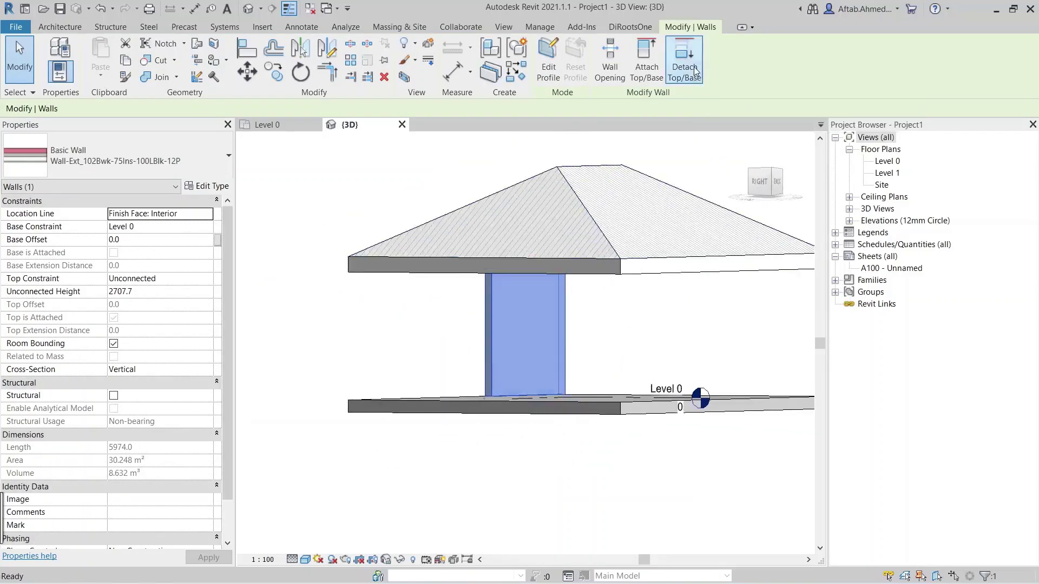
{"action": "left_click", "coordinate": [605, 267]}
{"action": "mouse_move", "coordinate": [610, 281]}
{"action": "middle_mouse_down", "text": "shift"}
{"action": "mouse_move", "coordinate": [666, 359]}
{"action": "mouse_move", "coordinate": [596, 379]}
{"action": "mouse_move", "coordinate": [583, 357]}
{"action": "mouse_move", "coordinate": [597, 414]}
{"action": "mouse_move", "coordinate": [631, 417]}
{"action": "mouse_move", "coordinate": [483, 388]}
{"action": "middle_mouse_up", "text": "shift"}
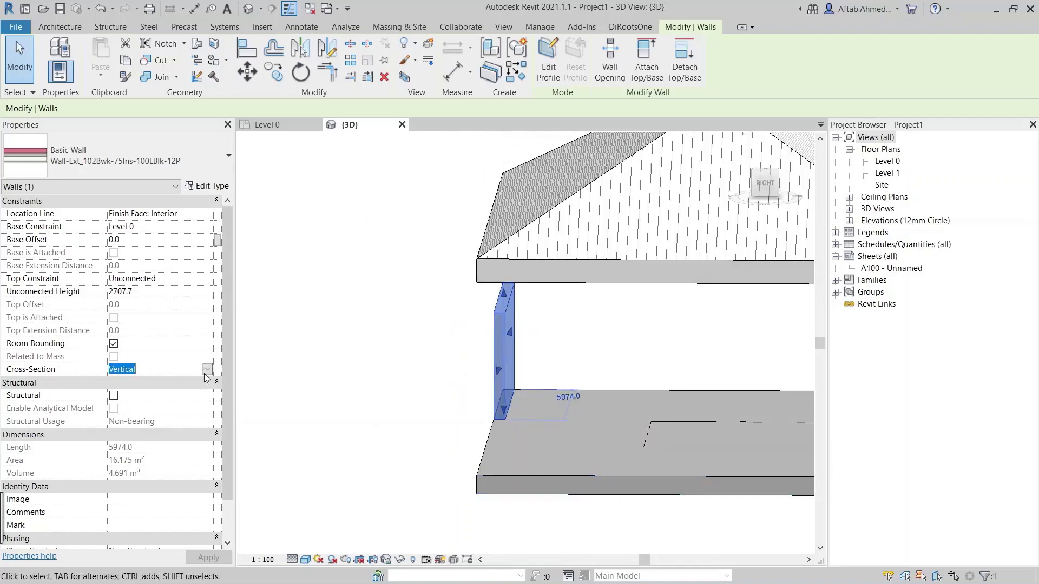
Change the selected wall's cross-section to Slanted with an angle of 10° from vertical.
{"action": "left_click", "coordinate": [206, 370]}
{"action": "left_click", "coordinate": [146, 383]}
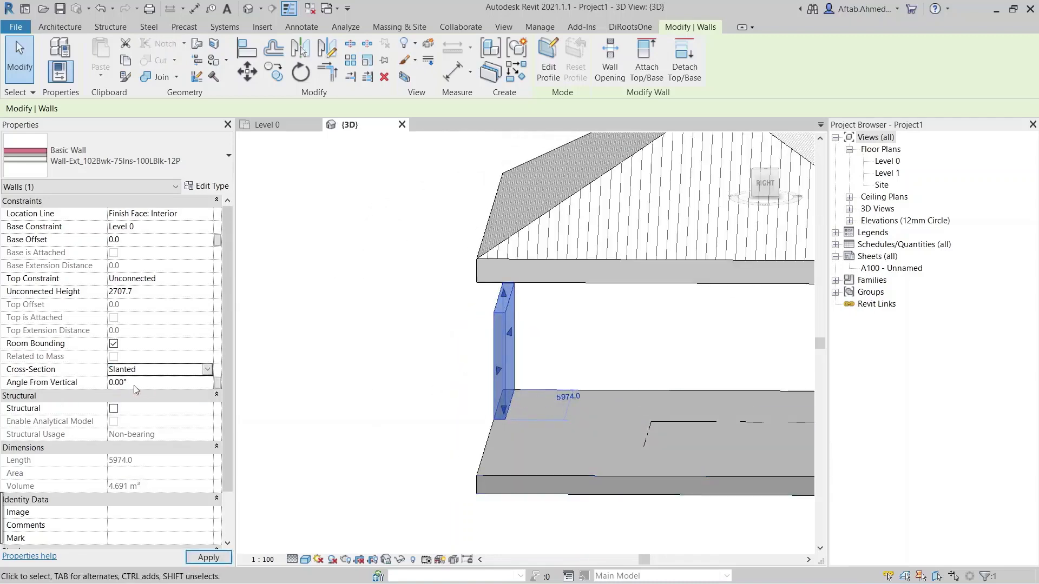
{"action": "left_click", "coordinate": [86, 387]}
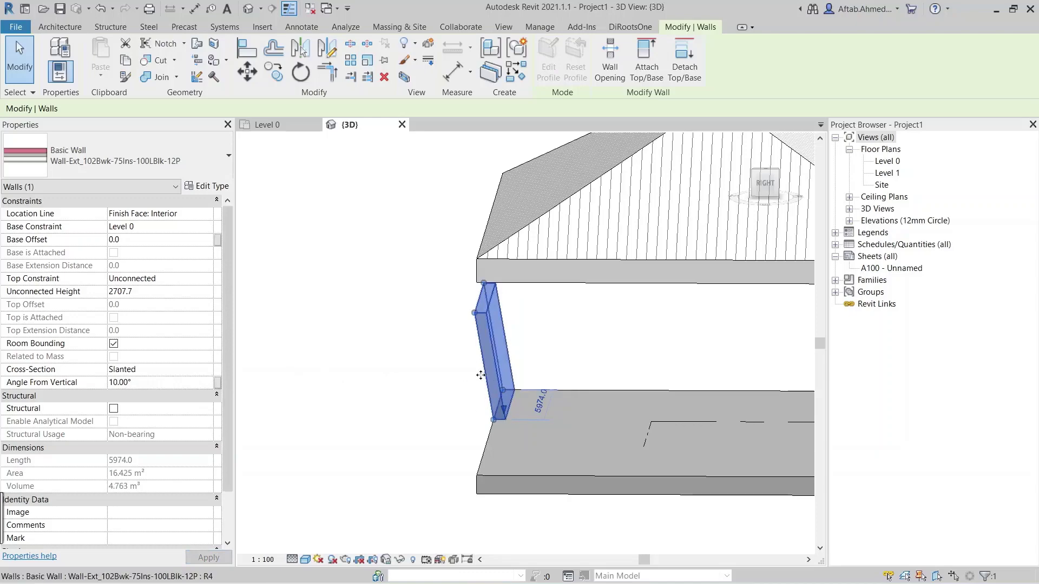
Delete the floor and wall from the Level 0 plan, leaving only the elevation markers.
{"action": "left_click", "coordinate": [282, 126]}
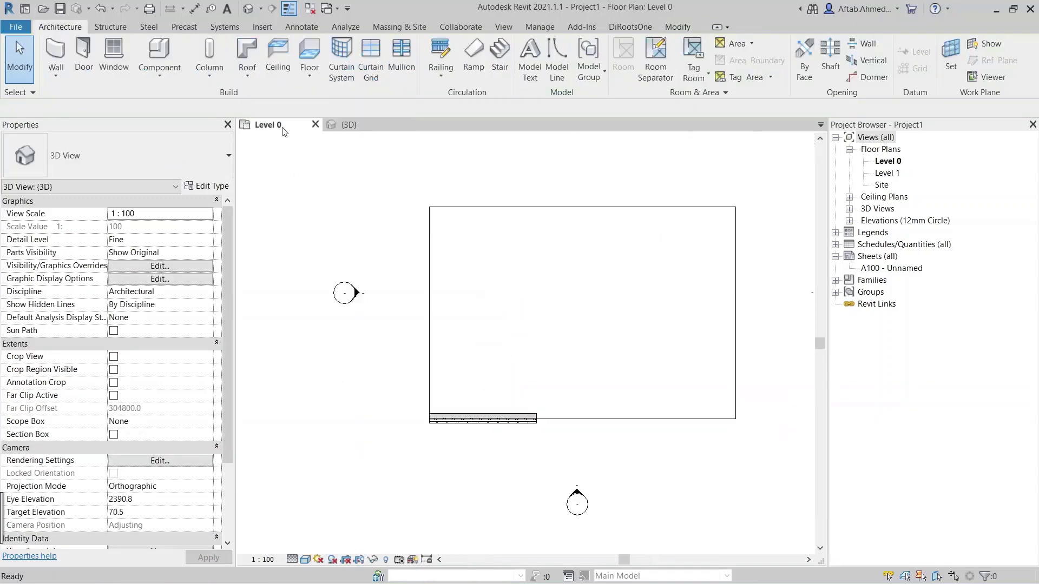
{"action": "scroll", "coordinate": [372, 324], "scroll_direction": "down", "scroll_amount": 1}
{"action": "left_click_drag", "start_coordinate": [399, 203], "coordinate": [661, 417]}
{"action": "key", "text": "Delete"}
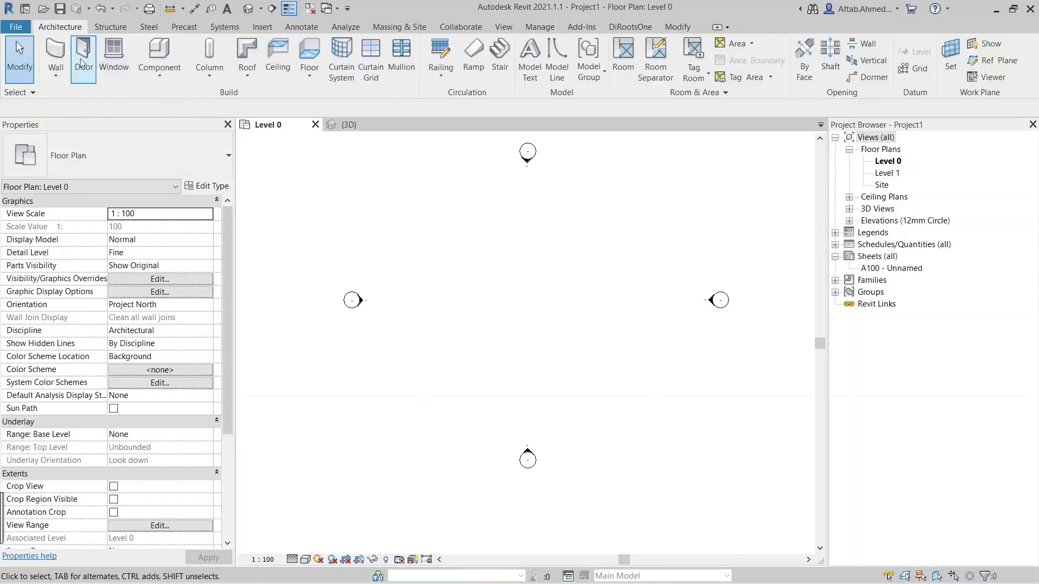
Draw a rectangular enclosure of walls about 3510 by 3910 mm in the upper-left area between the elevation markers.
{"action": "left_click", "coordinate": [56, 52]}
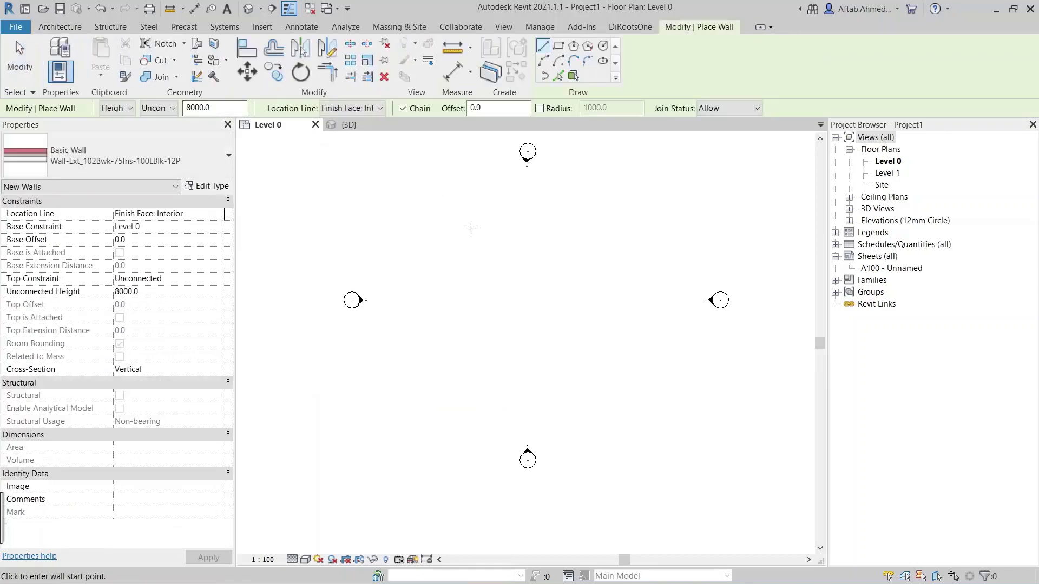
{"action": "key", "text": "Escape"}
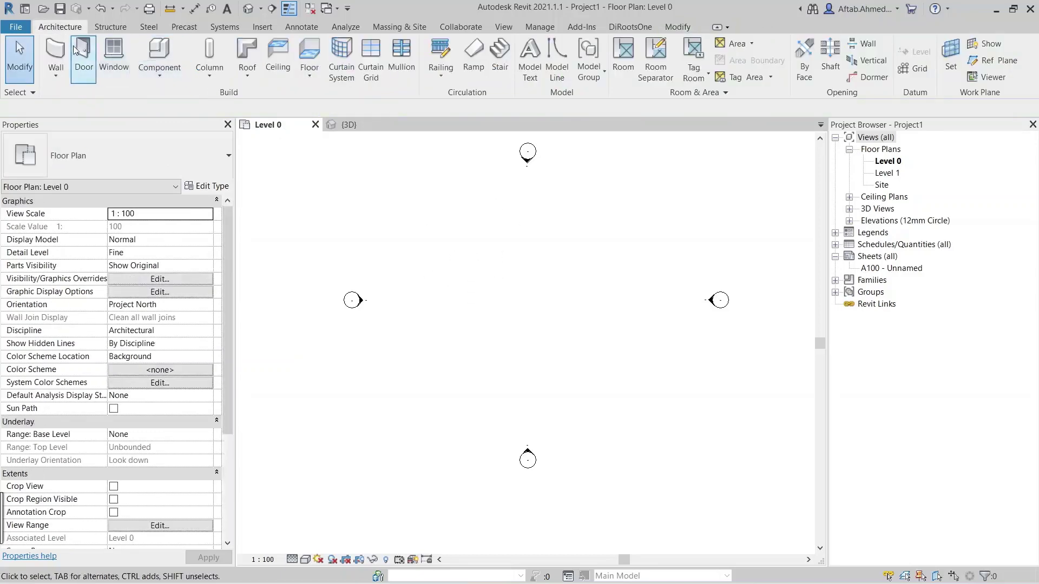
{"action": "left_click", "coordinate": [57, 52]}
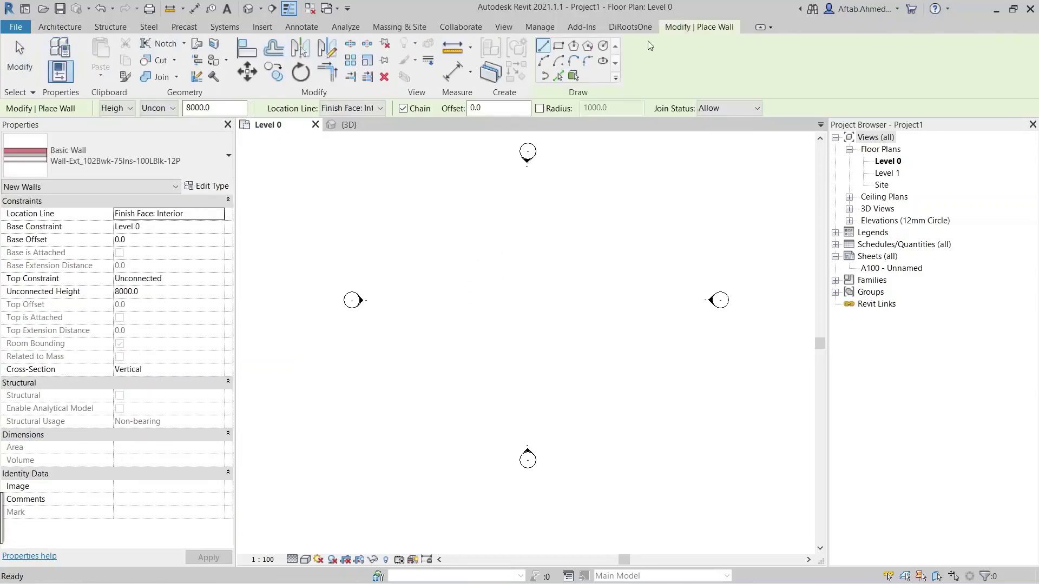
{"action": "left_click", "coordinate": [678, 34]}
{"action": "left_click", "coordinate": [558, 47]}
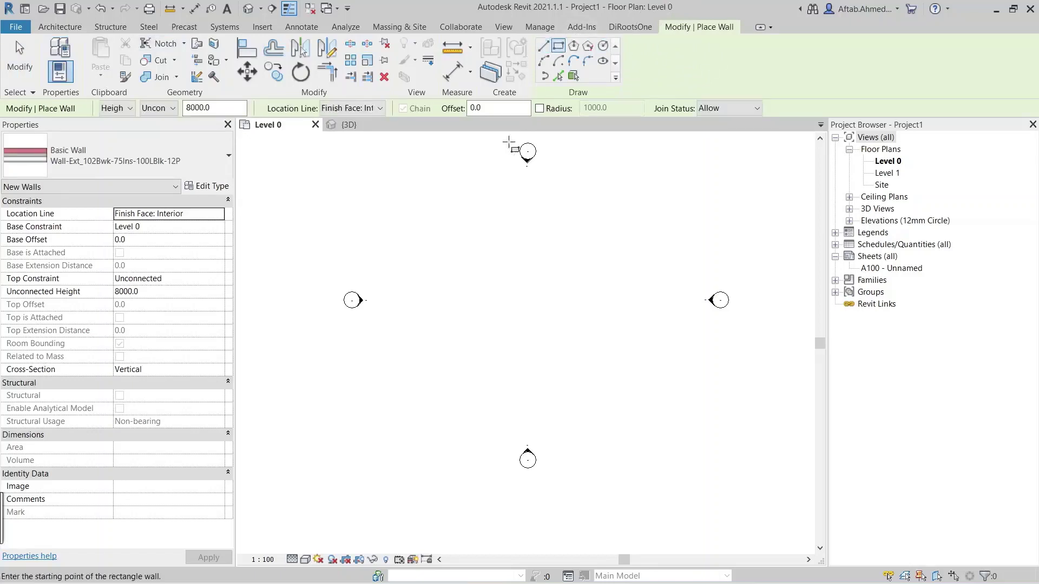
{"action": "left_click", "coordinate": [424, 226]}
{"action": "left_click", "coordinate": [472, 280]}
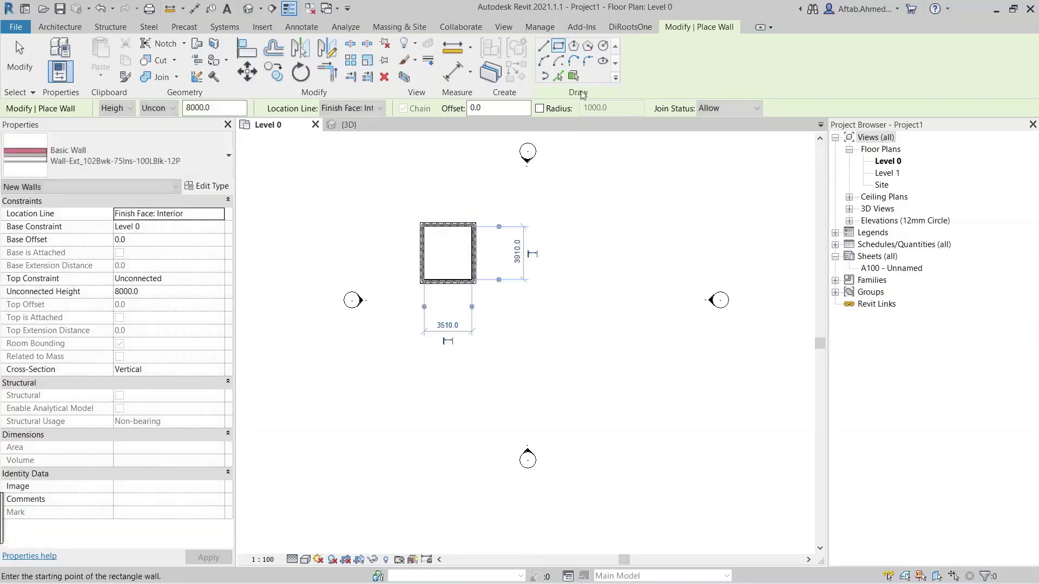
Draw a six-sided polygon of walls beside the rectangular enclosure, then end wall placement.
{"action": "left_click", "coordinate": [573, 45]}
{"action": "left_click", "coordinate": [573, 255]}
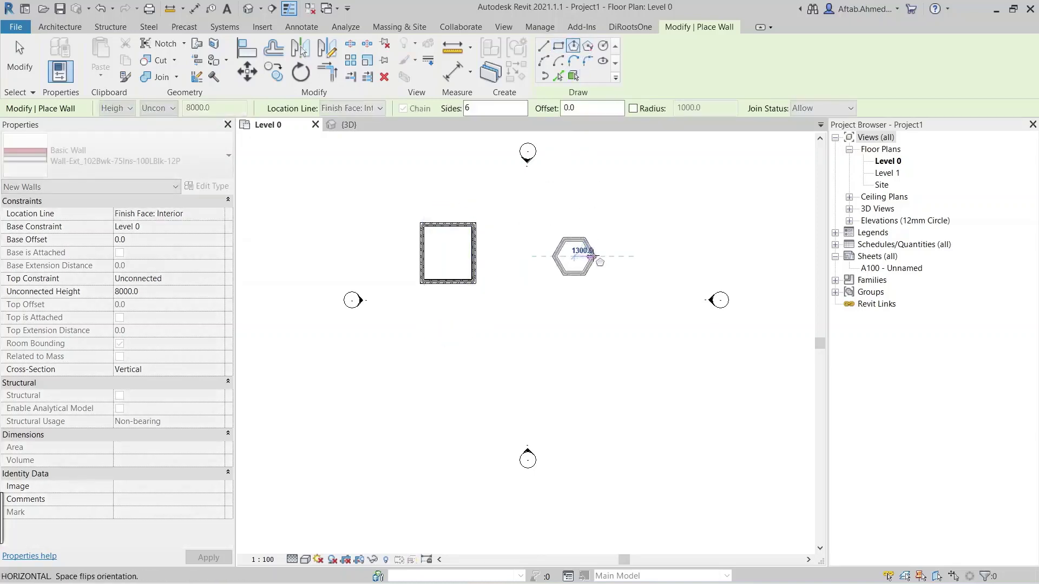
{"action": "left_click", "coordinate": [612, 256]}
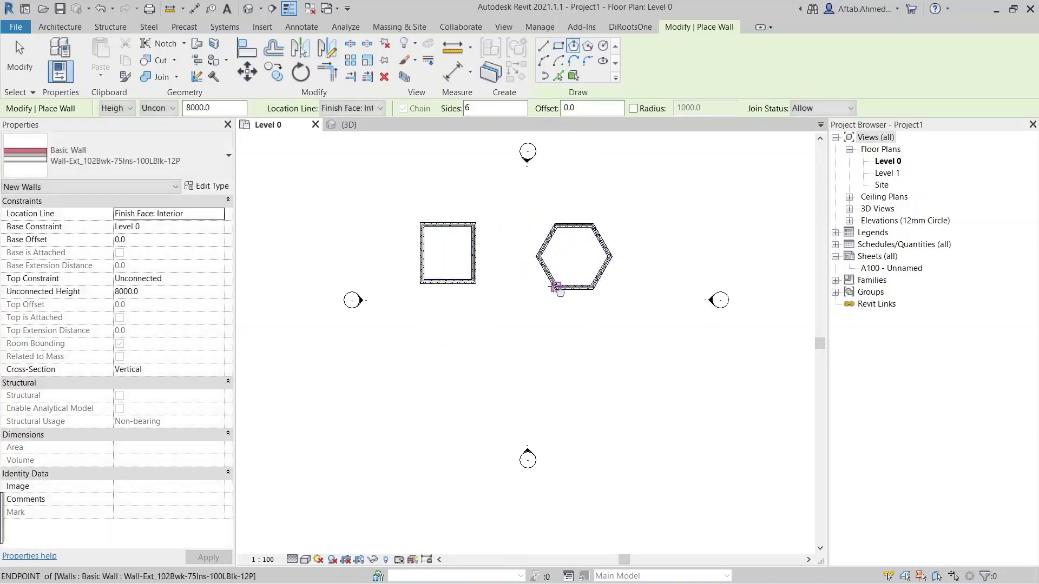
{"action": "key", "text": "Escape"}
{"action": "key", "text": "Escape"}
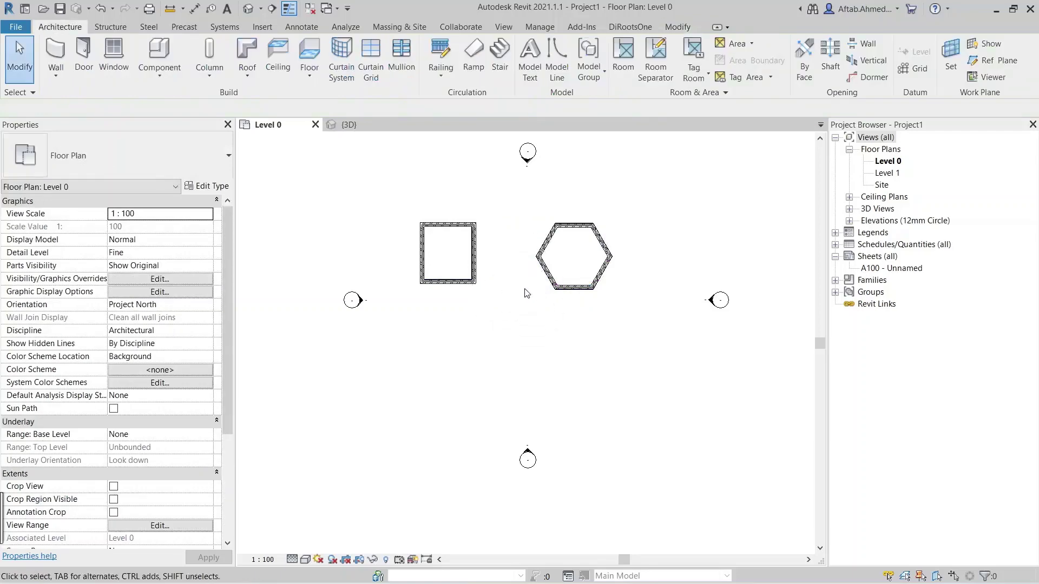
With Chain enabled, draw four connected wall segments below the rectangle, forming a step that ends in a U shape.
{"action": "key", "text": "w"}
{"action": "key", "text": "a"}
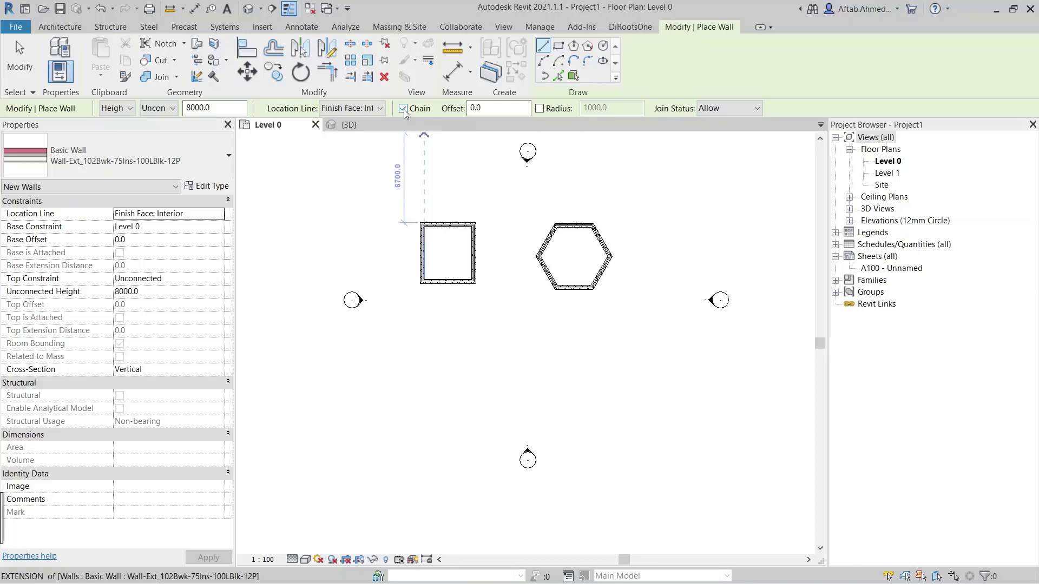
{"action": "scroll", "coordinate": [418, 324], "scroll_direction": "up", "scroll_amount": 2}
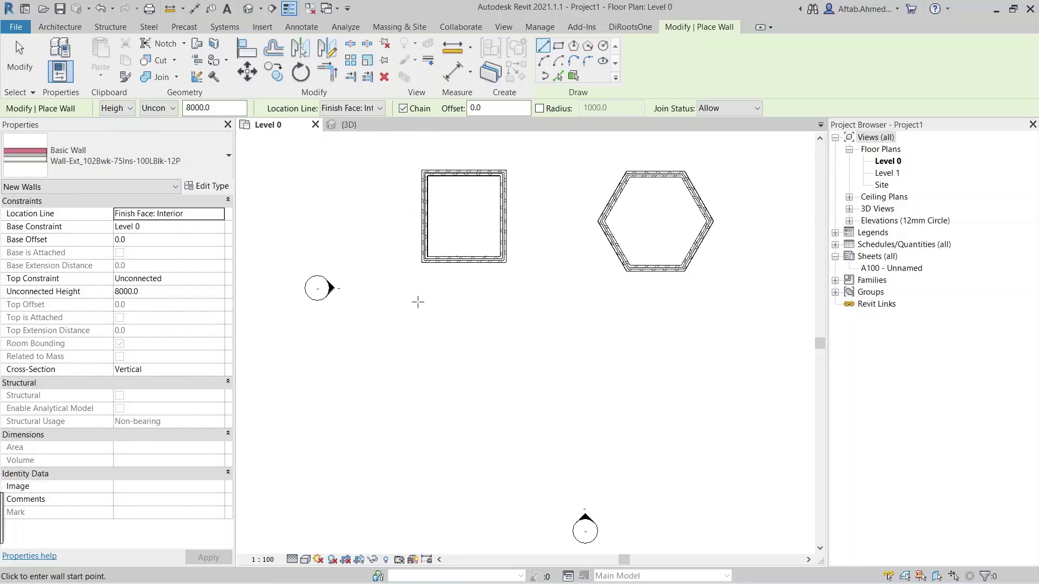
{"action": "left_click", "coordinate": [417, 302]}
{"action": "left_click", "coordinate": [458, 301]}
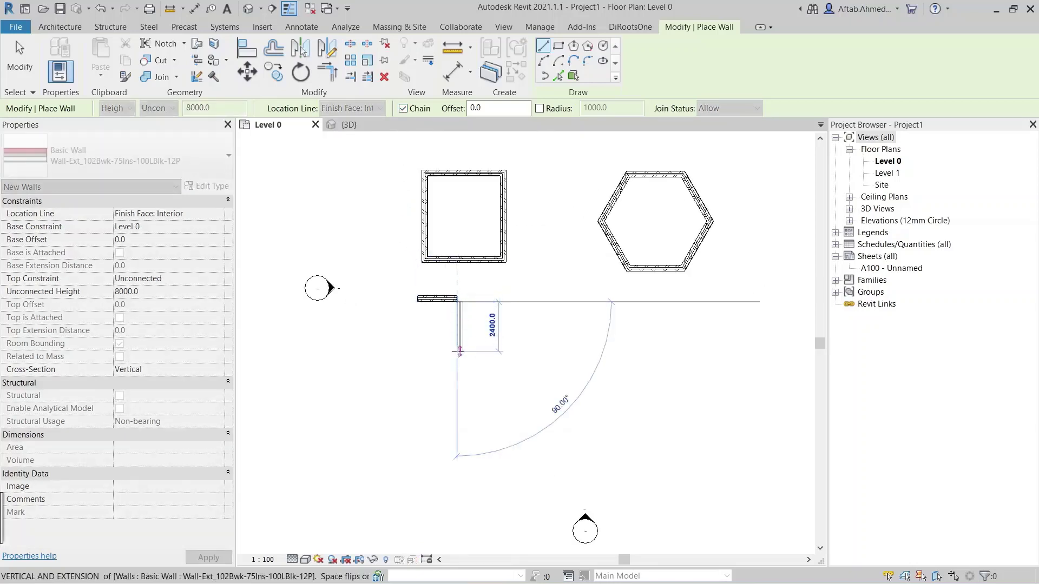
{"action": "left_click", "coordinate": [458, 350]}
{"action": "left_click", "coordinate": [499, 351]}
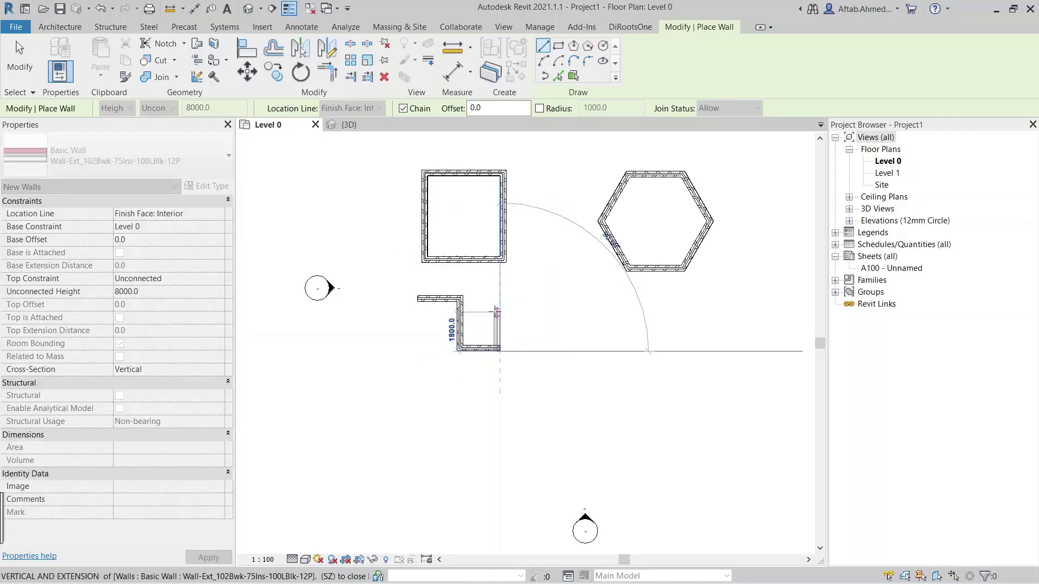
{"action": "left_click", "coordinate": [497, 311]}
{"action": "key", "text": "Escape"}
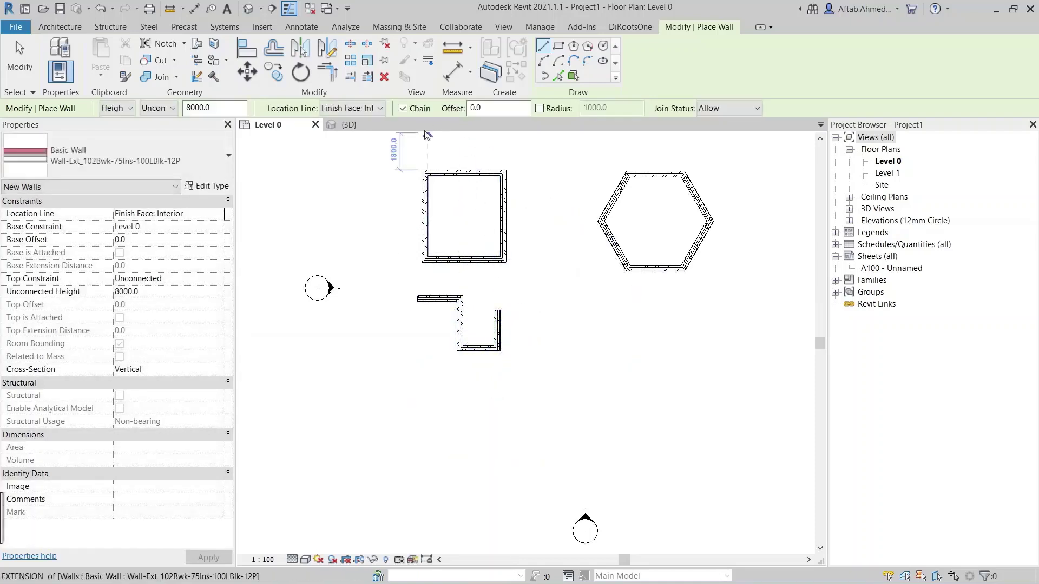
Disable Chain, draw two separate horizontal walls about 2900 mm long below the chained walls, and re-enable Chain.
{"action": "left_click", "coordinate": [403, 108]}
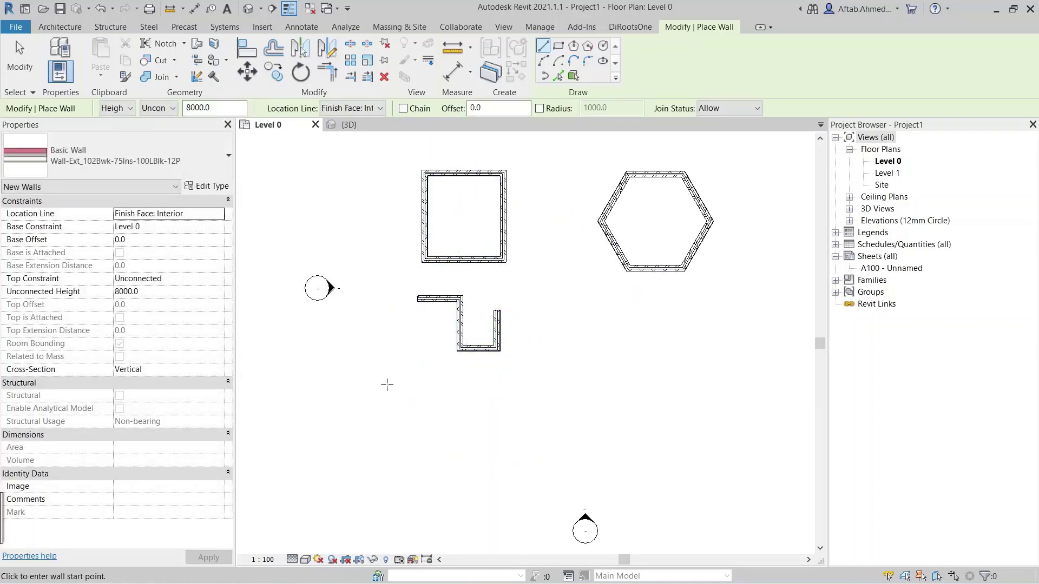
{"action": "left_click", "coordinate": [386, 383]}
{"action": "left_click", "coordinate": [447, 382]}
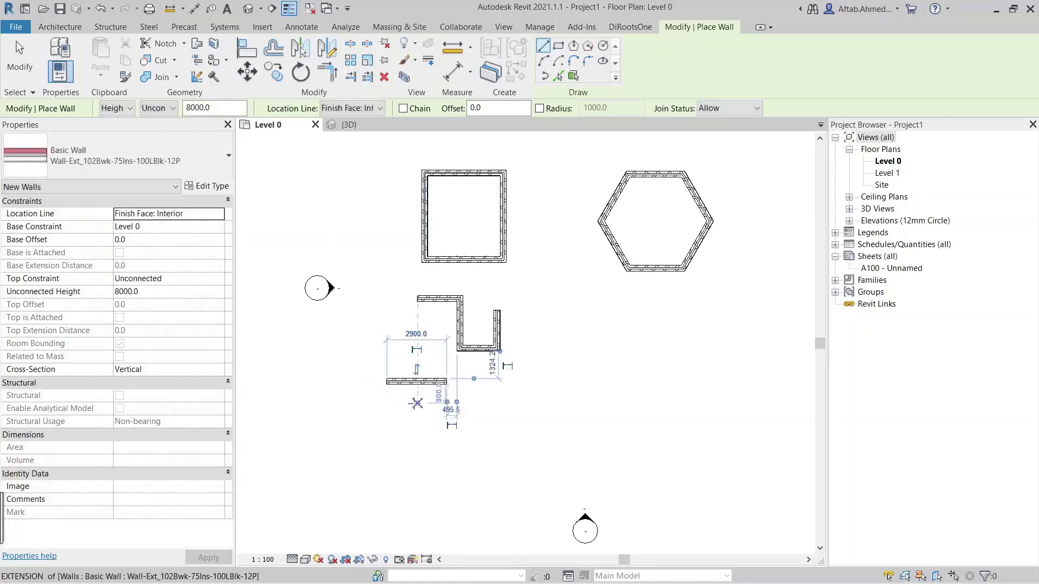
{"action": "left_click", "coordinate": [412, 407]}
{"action": "left_click", "coordinate": [477, 404]}
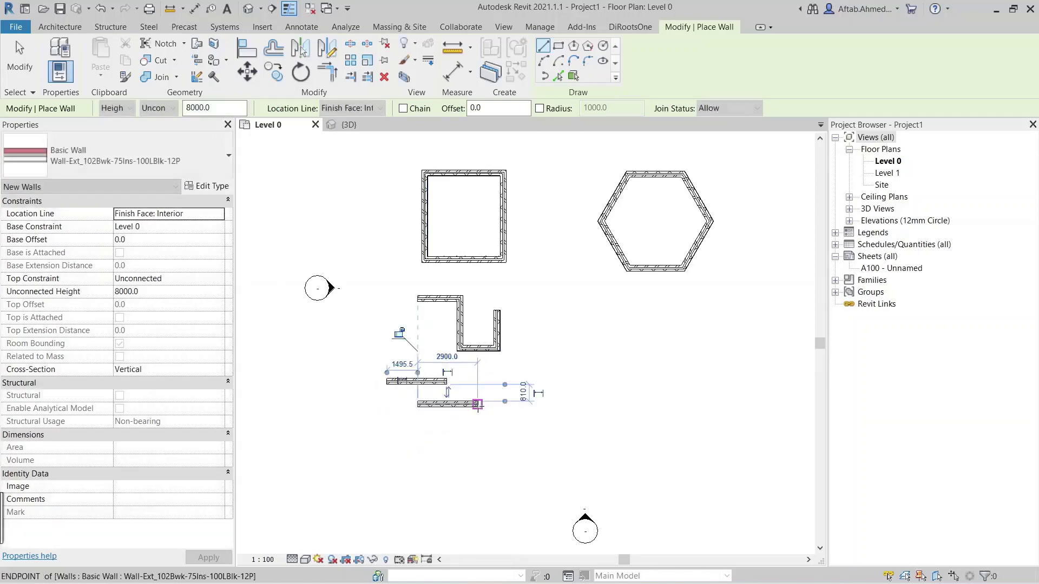
{"action": "left_click", "coordinate": [403, 108]}
{"action": "scroll", "coordinate": [506, 417], "scroll_direction": "down", "scroll_amount": 3}
{"action": "key", "text": "Escape"}
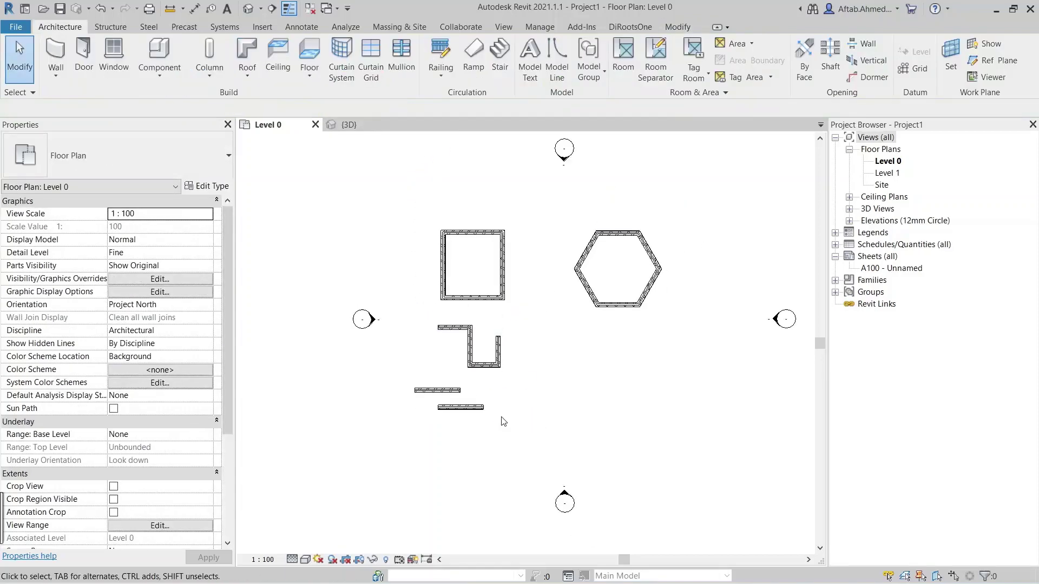
With a 4000 mm offset, draw two horizontal walls about 4300 mm long, one on each side of the same picked line.
{"action": "key", "text": "w"}
{"action": "key", "text": "a"}
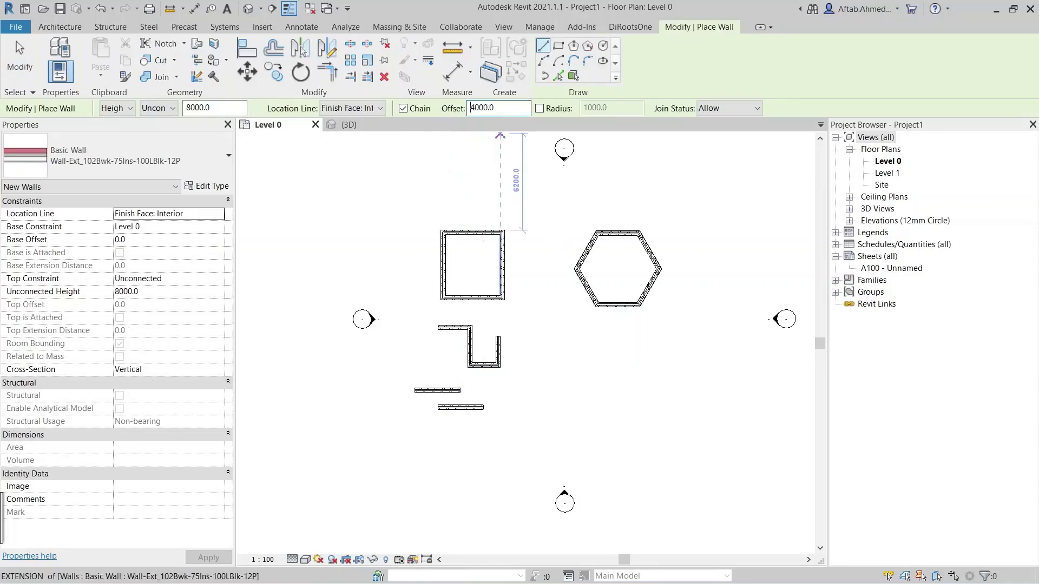
{"action": "left_click", "coordinate": [517, 417]}
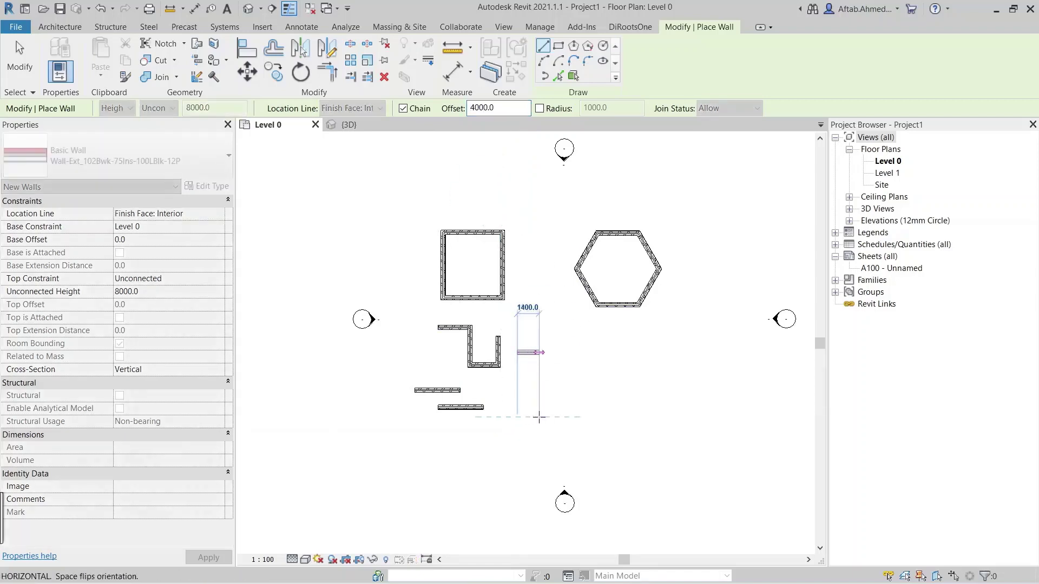
{"action": "left_click", "coordinate": [583, 418]}
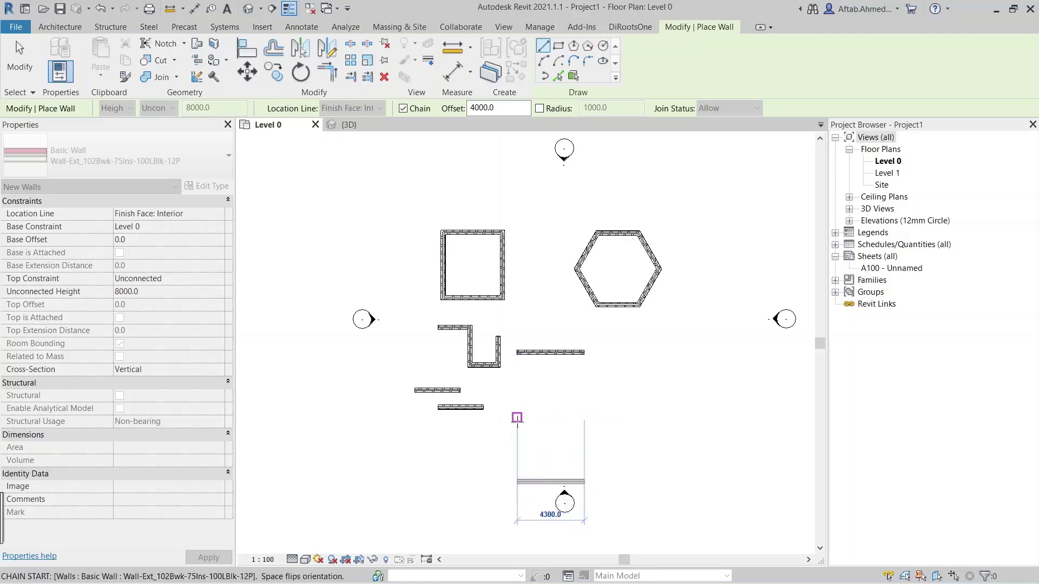
{"action": "key", "text": "Escape"}
{"action": "key", "text": "Escape"}
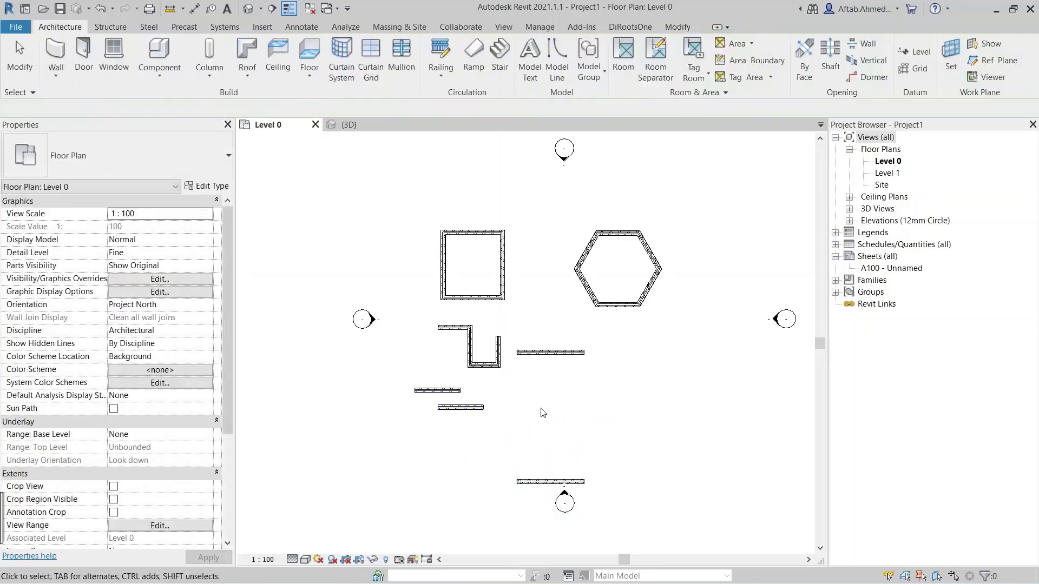
Enable a 1000 mm corner radius and draw a horizontal wall joined to a vertical one above the rectangular enclosure.
{"action": "key", "text": "w"}
{"action": "key", "text": "a"}
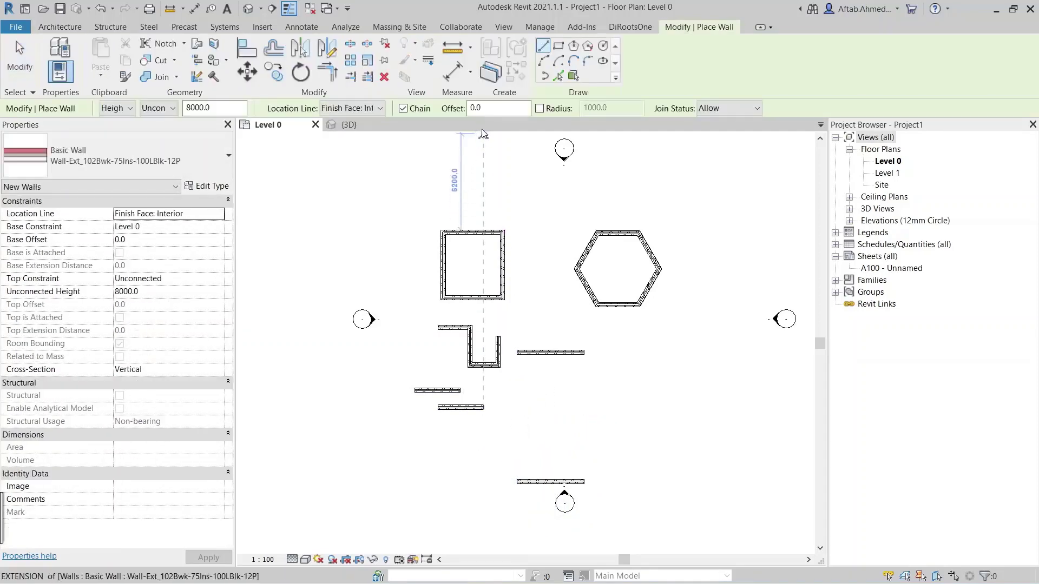
{"action": "middle_click_drag", "start_coordinate": [532, 220], "coordinate": [534, 230]}
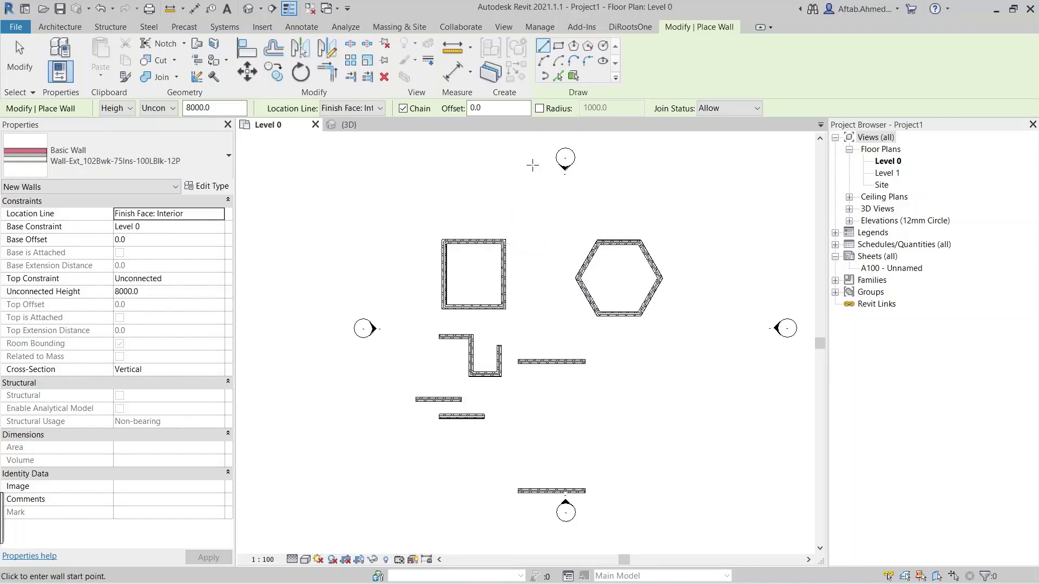
{"action": "left_click", "coordinate": [539, 108]}
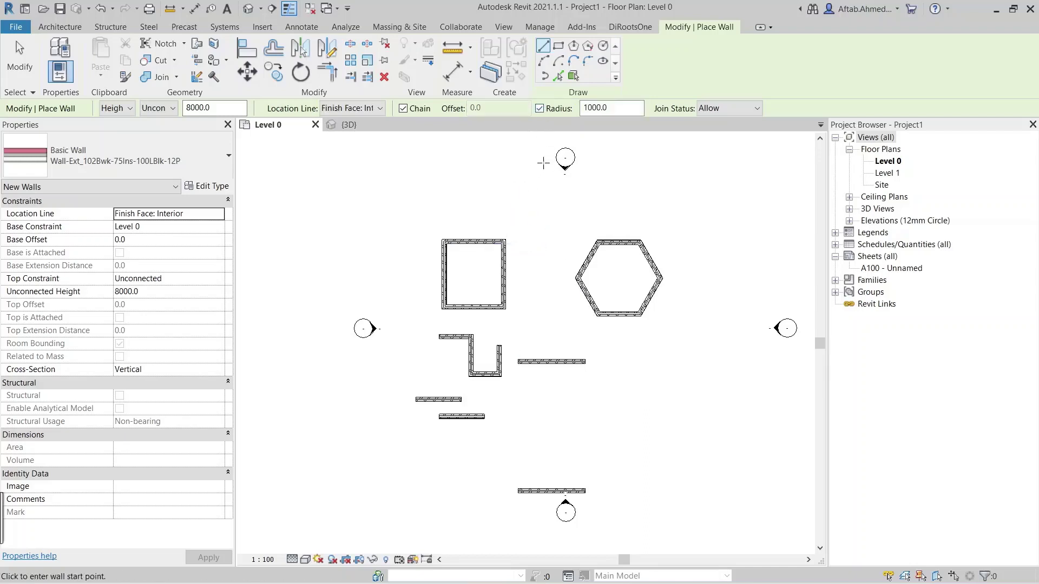
{"action": "scroll", "coordinate": [465, 209], "scroll_direction": "up", "scroll_amount": 1}
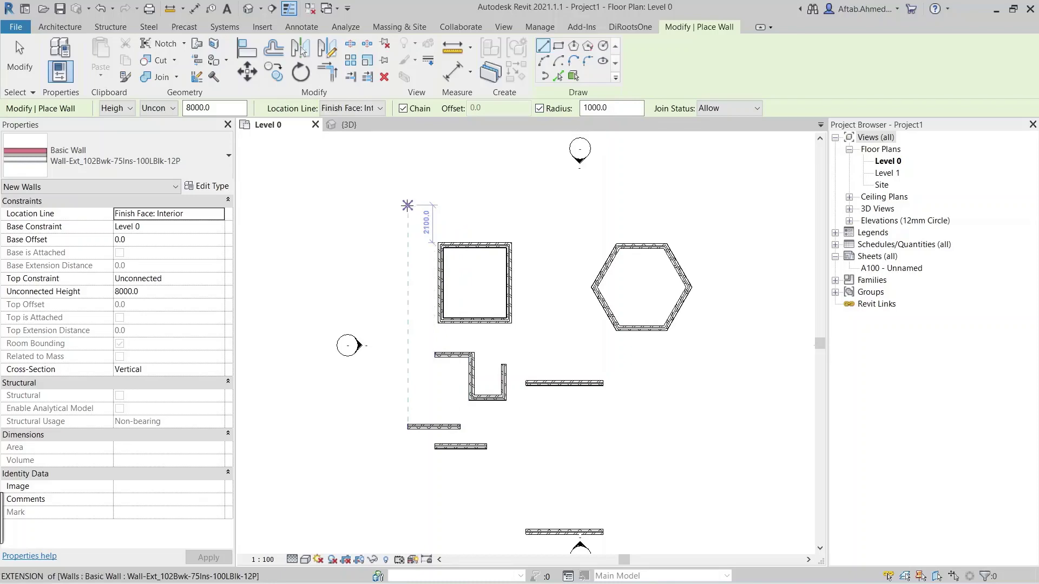
{"action": "left_click", "coordinate": [408, 206]}
{"action": "left_click", "coordinate": [469, 203]}
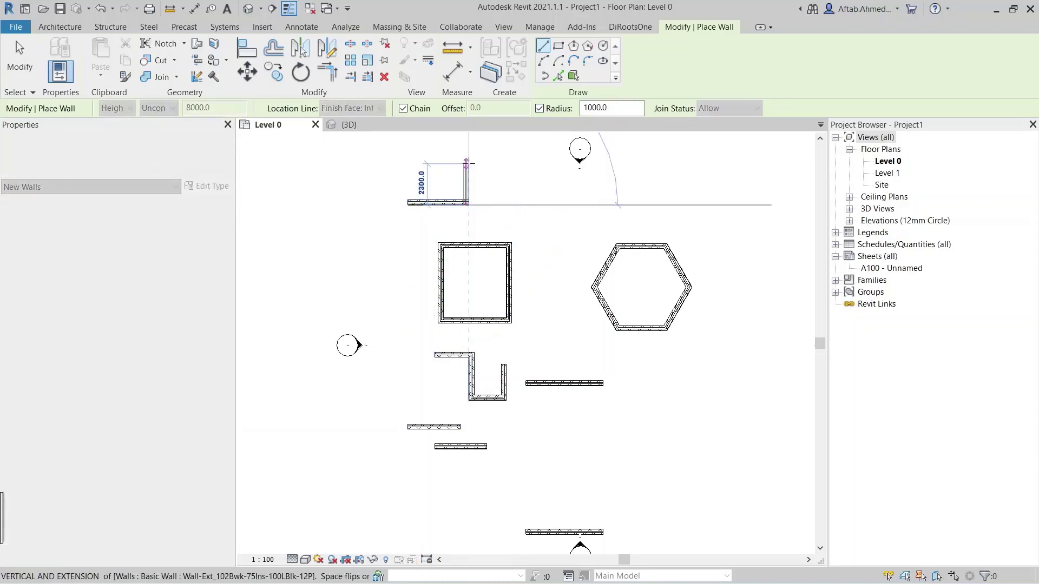
{"action": "left_click", "coordinate": [469, 147]}
{"action": "key", "text": "Escape"}
With the same corner radius, draw a horizontal wall beside it that continues into a segment angled at about 45°.
{"action": "scroll", "coordinate": [491, 193], "scroll_direction": "up", "scroll_amount": 1}
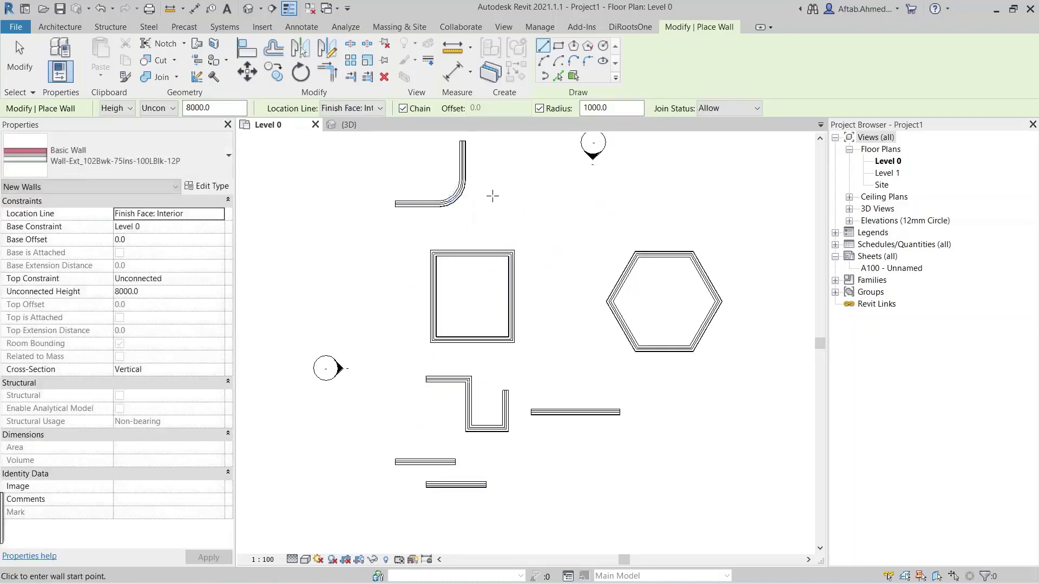
{"action": "left_click", "coordinate": [486, 204]}
{"action": "left_click", "coordinate": [541, 204]}
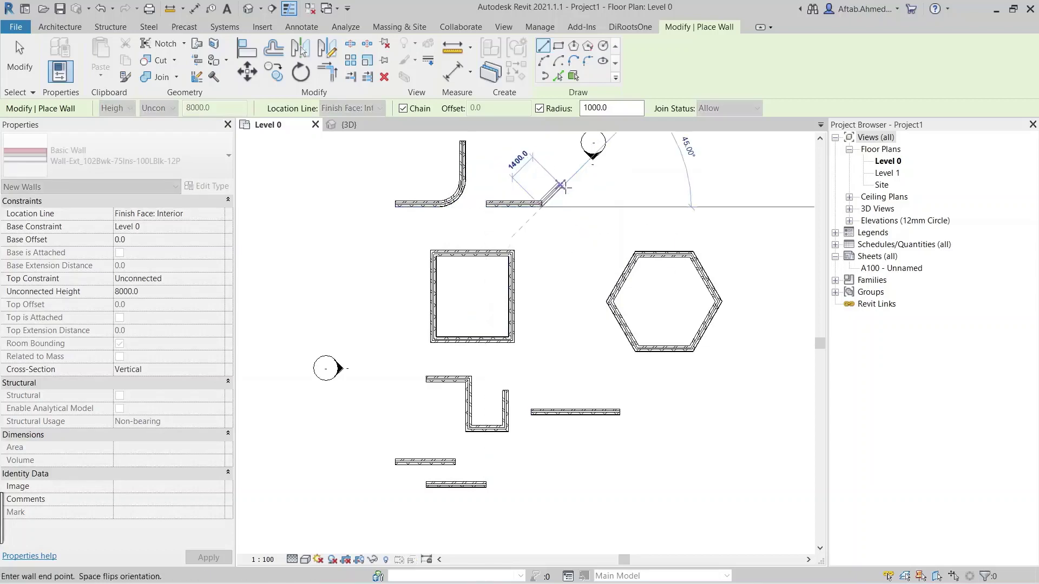
{"action": "left_click", "coordinate": [573, 172]}
{"action": "key", "text": "Escape"}
{"action": "scroll", "coordinate": [563, 202], "scroll_direction": "up", "scroll_amount": 1}
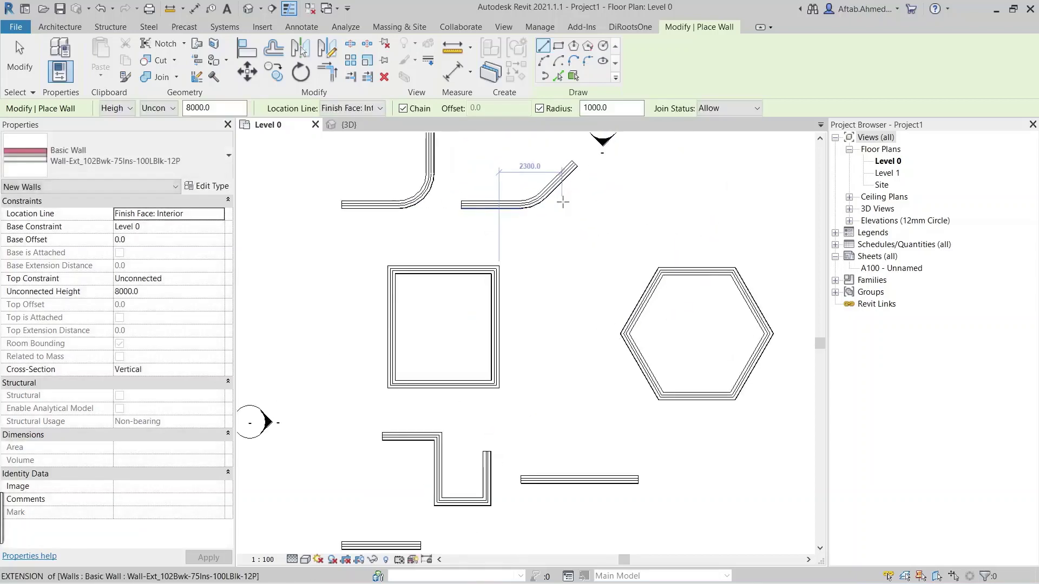
Disable the corner radius and draw a horizontal wall about 2400 mm long continuing into a vertical wall above the hexagon, with joins allowed.
{"action": "left_click", "coordinate": [540, 108]}
{"action": "scroll", "coordinate": [538, 231], "scroll_direction": "down", "scroll_amount": 2}
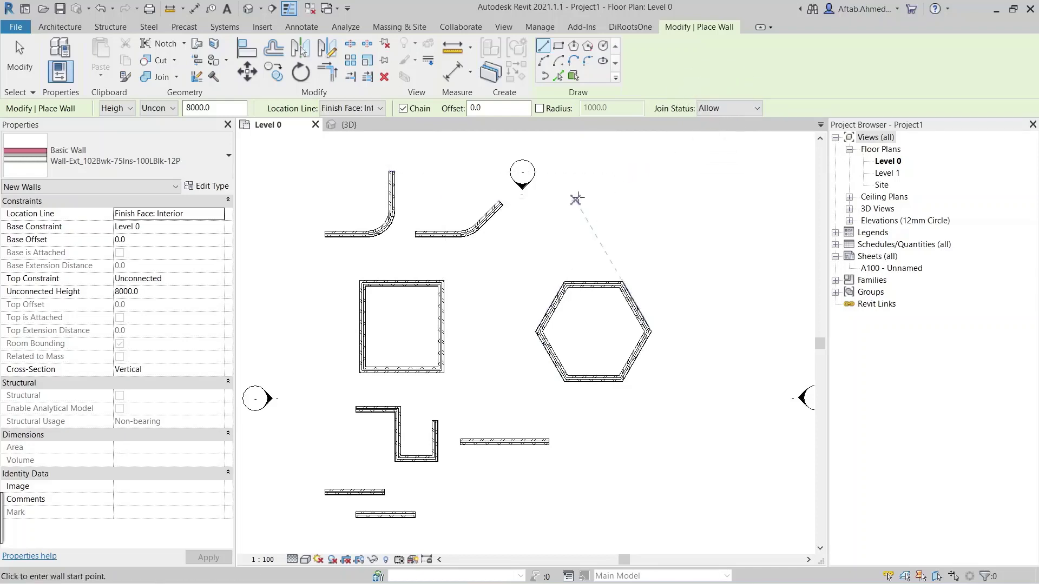
{"action": "left_click", "coordinate": [556, 189]}
{"action": "scroll", "coordinate": [606, 188], "scroll_direction": "up", "scroll_amount": 2}
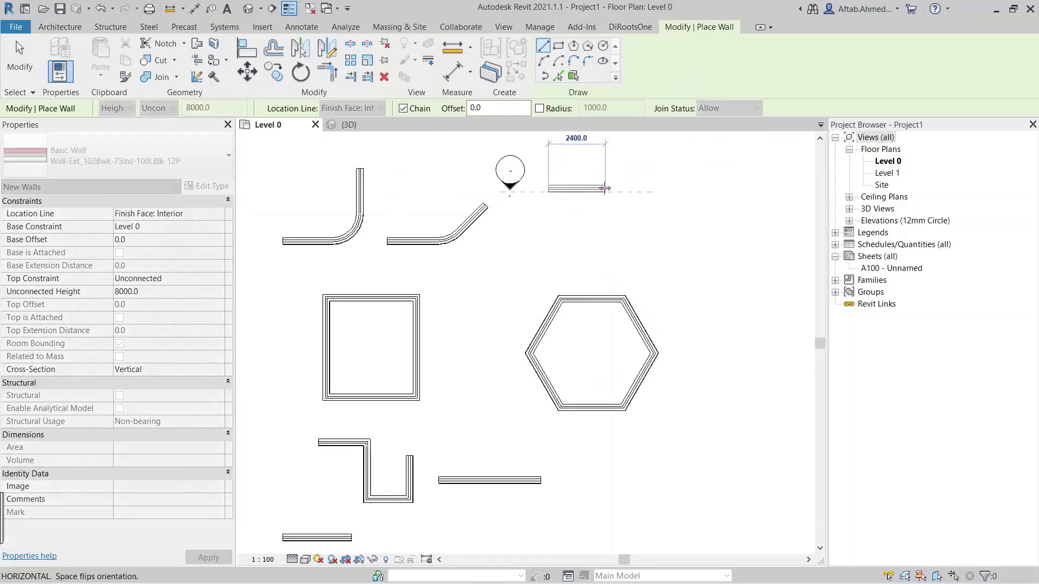
{"action": "left_click", "coordinate": [605, 188]}
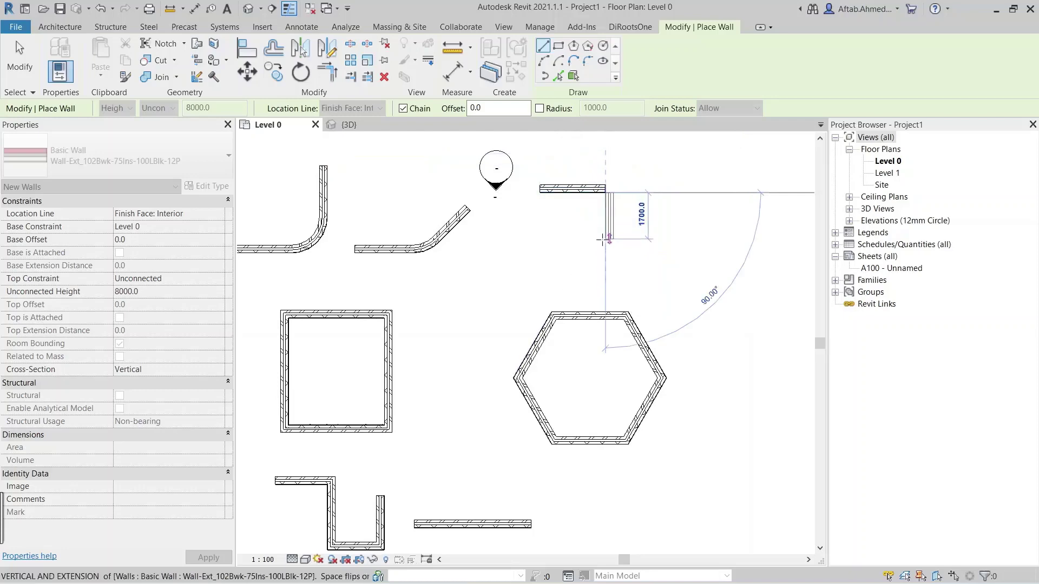
{"action": "left_click", "coordinate": [605, 252]}
{"action": "key", "text": "Escape"}
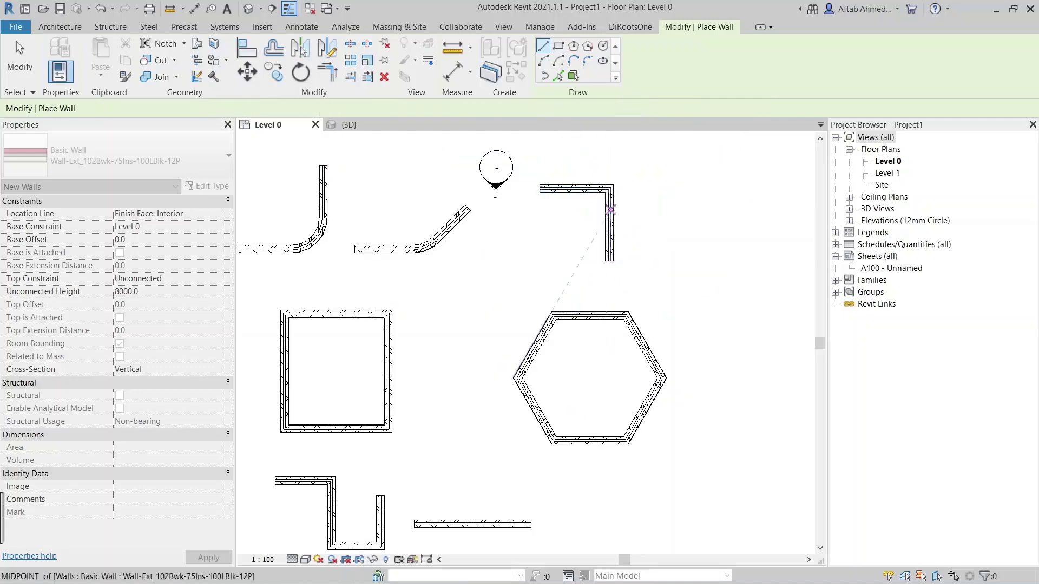
{"action": "scroll", "coordinate": [610, 214], "scroll_direction": "up", "scroll_amount": 1}
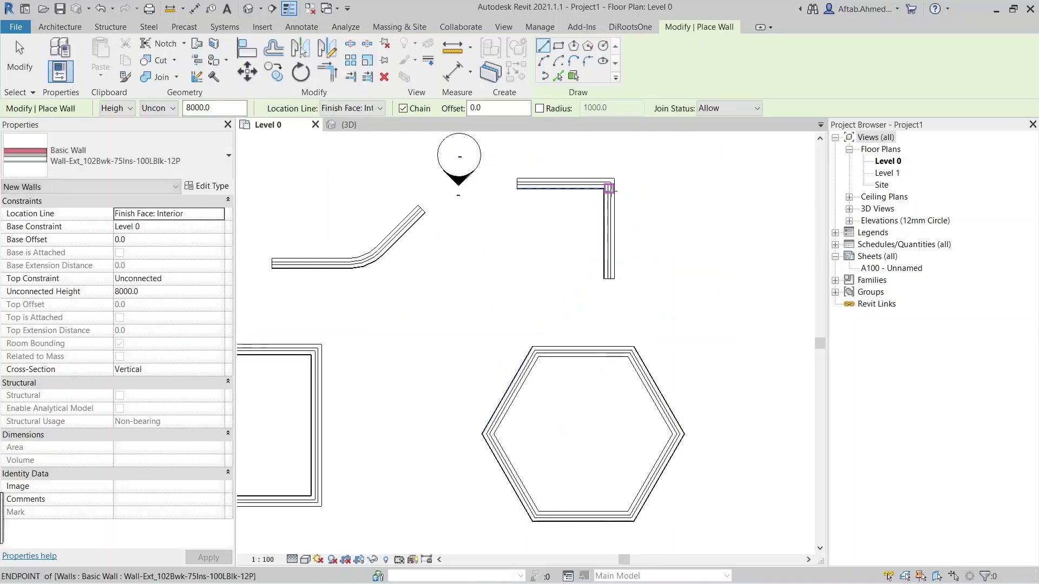
Set Join Status to Disallow, draw a horizontal and a vertical wall about 1800 mm long each inside the L-shaped walls, and end wall placement.
{"action": "left_click", "coordinate": [718, 112]}
{"action": "left_click", "coordinate": [713, 136]}
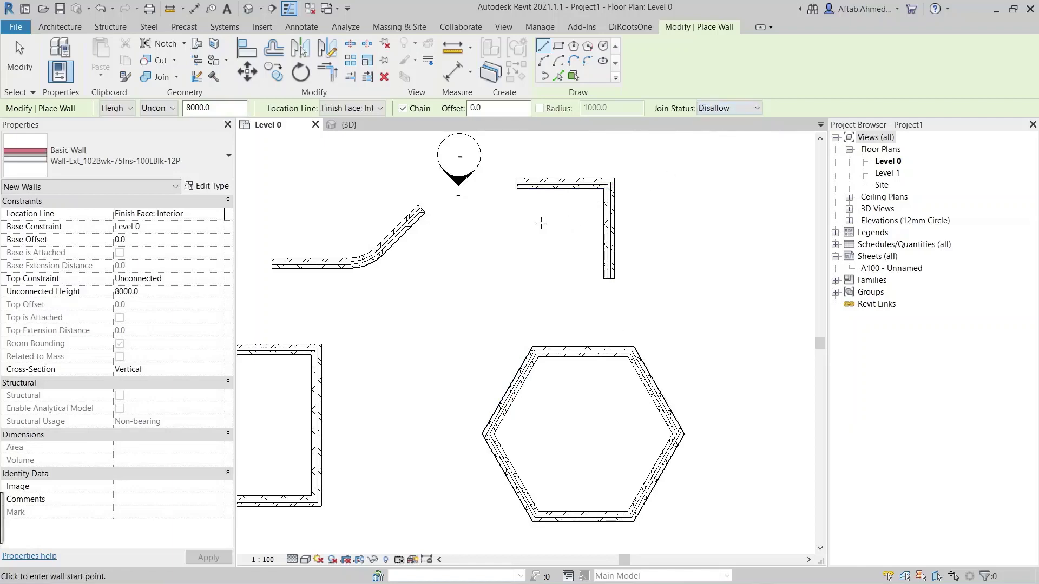
{"action": "left_click", "coordinate": [517, 219]}
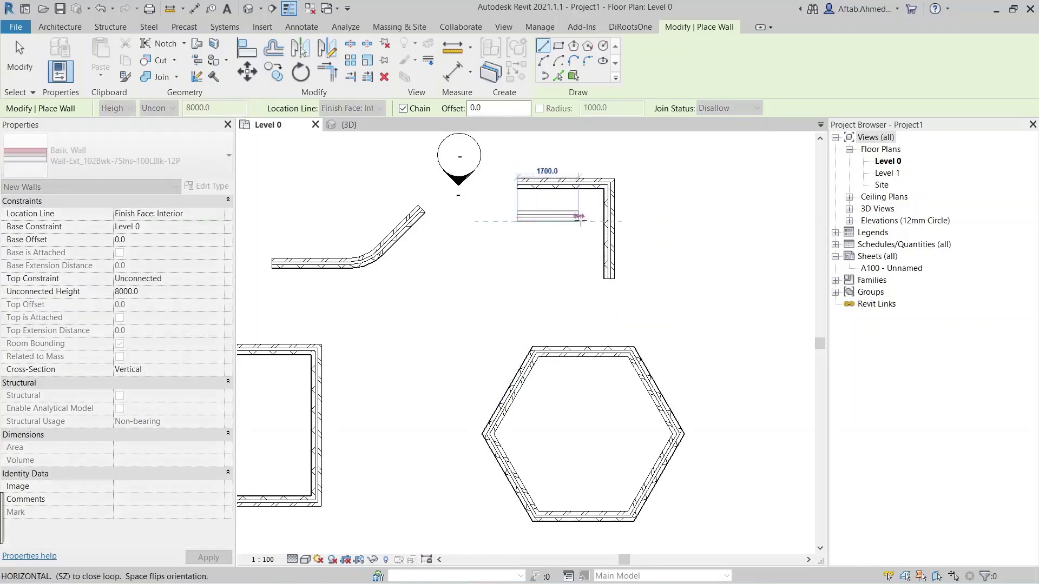
{"action": "left_click", "coordinate": [582, 221]}
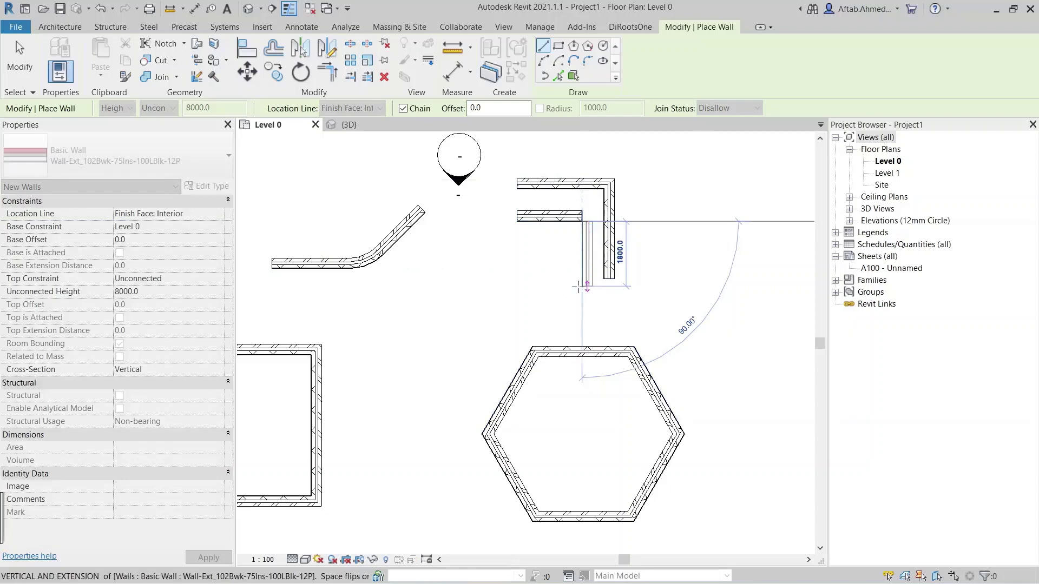
{"action": "left_click", "coordinate": [579, 290]}
{"action": "key", "text": "Escape"}
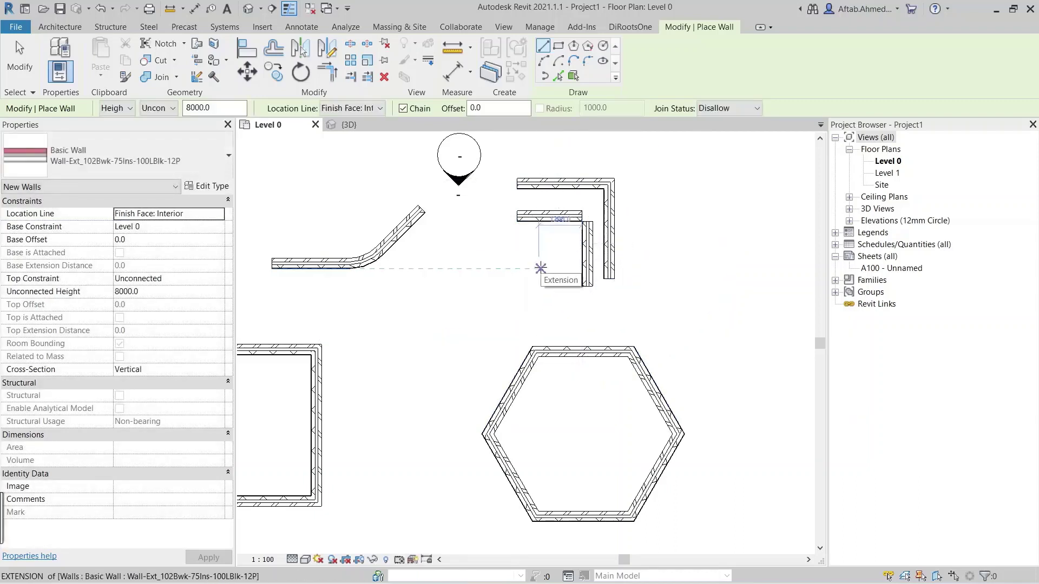
{"action": "key", "text": "ctrl"}
{"action": "key", "text": "Escape"}
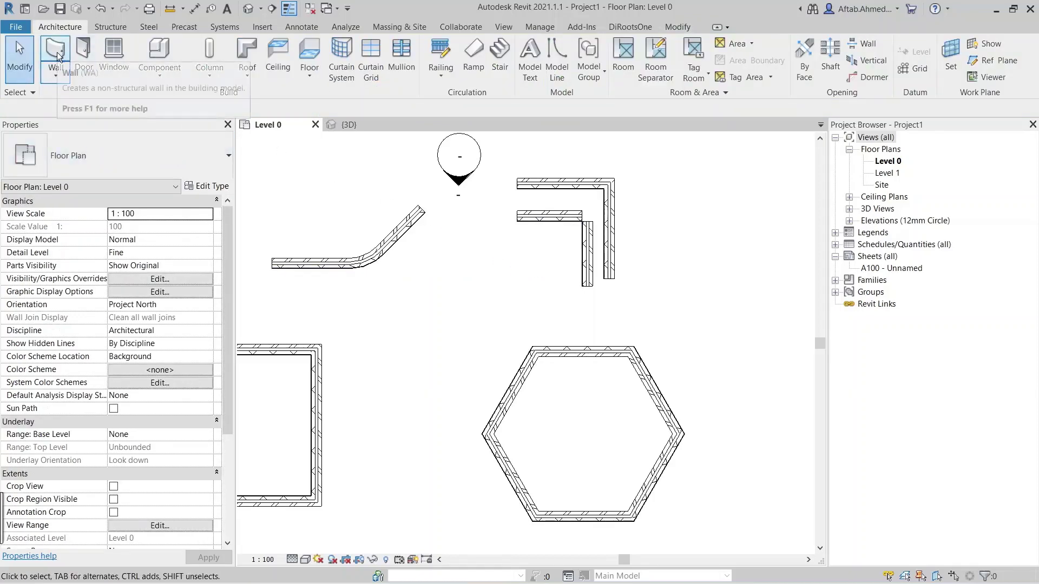
{"action": "left_click", "coordinate": [408, 311]}
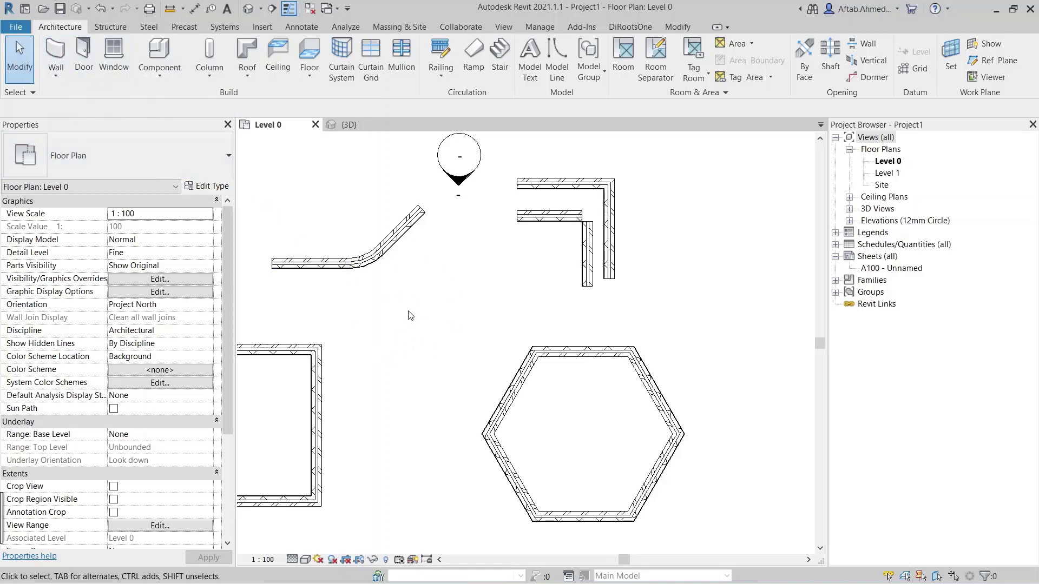